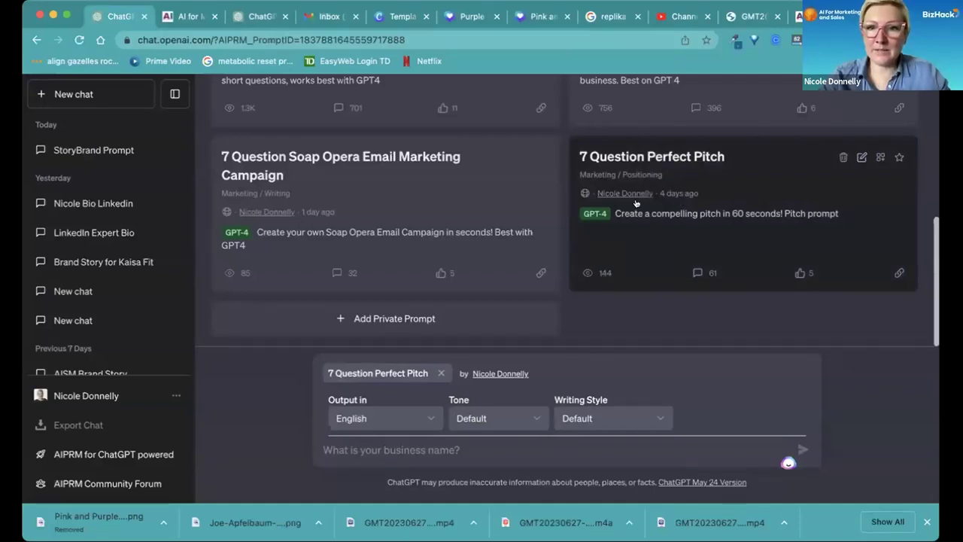
Switch the chat to GPT-4 and load the 7 Question Perfect Pitch prompt, ready for the business name
scroll(628, 258, up, 5)
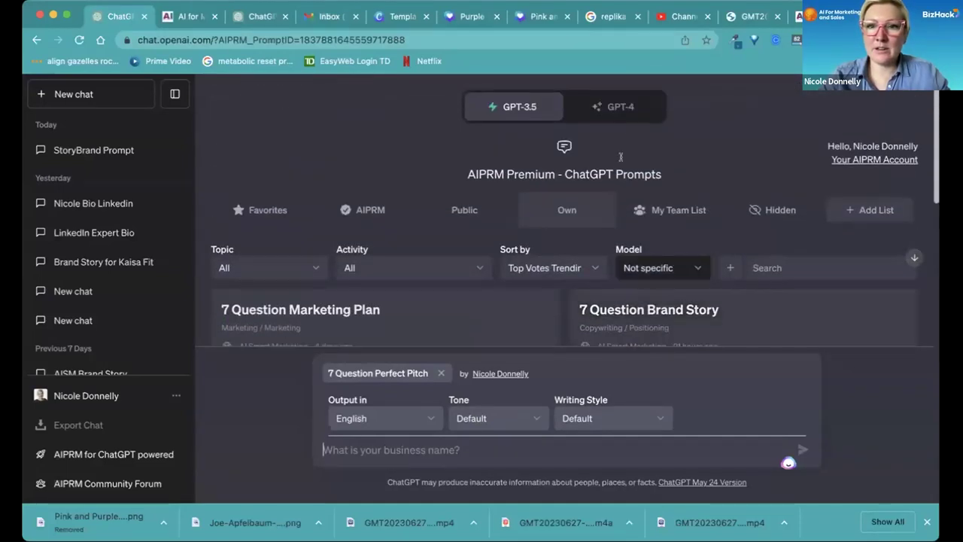
click(616, 106)
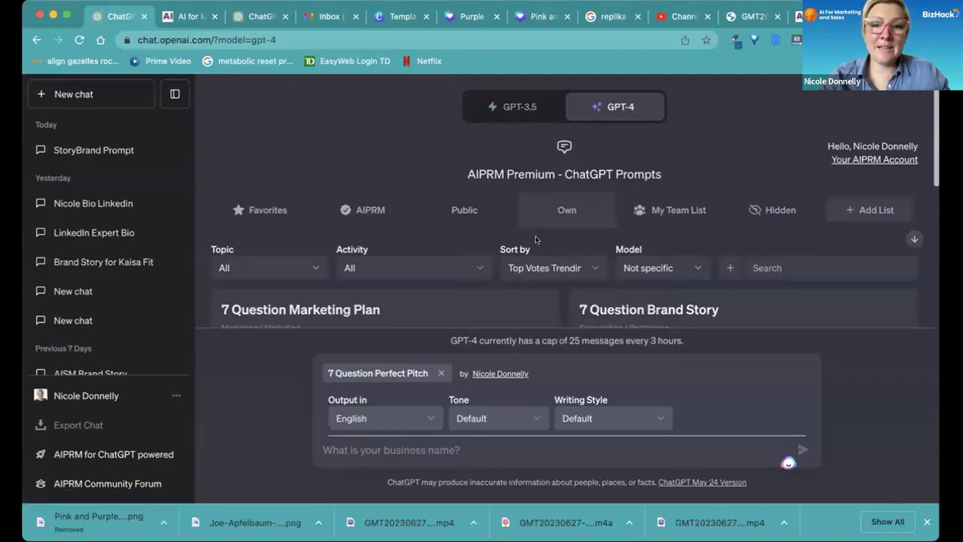
scroll(535, 239, down, 3)
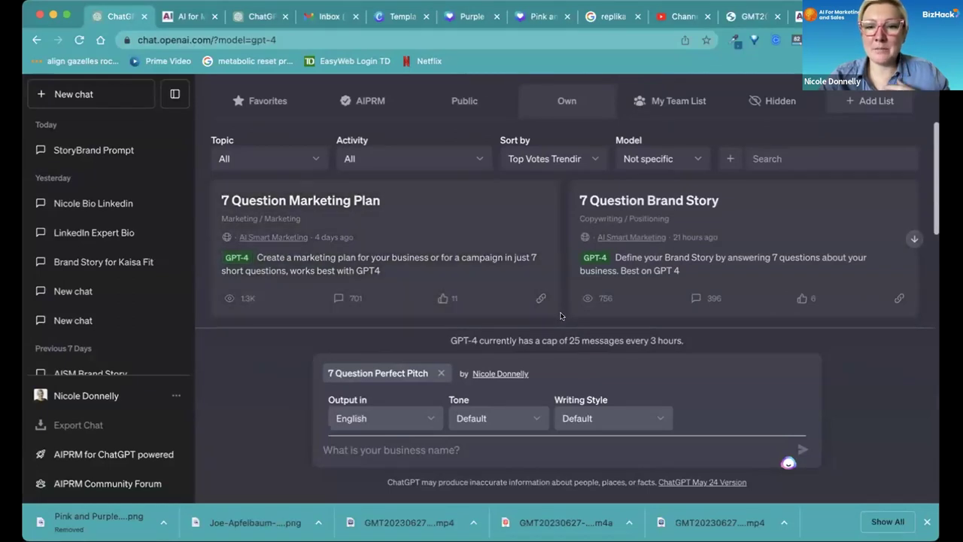
scroll(560, 316, down, 2)
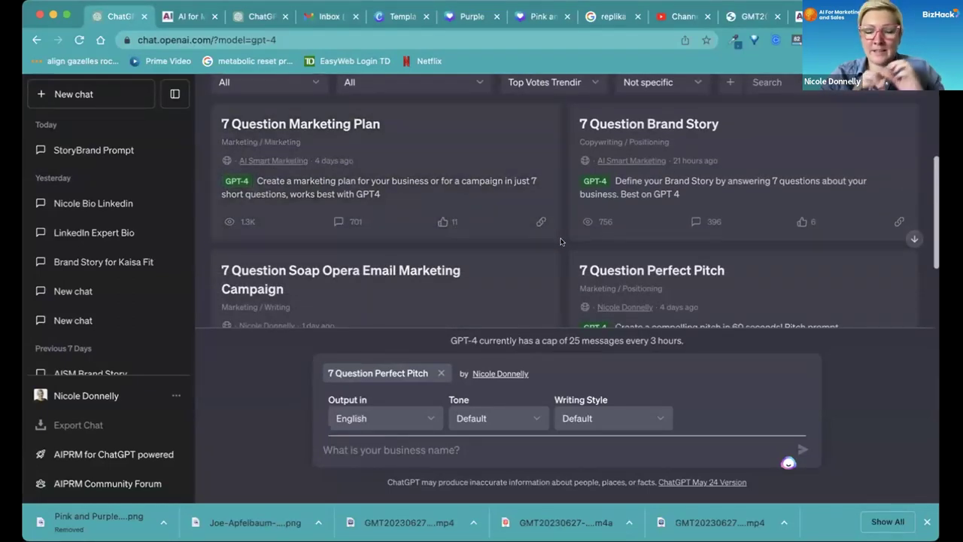
scroll(560, 242, down, 3)
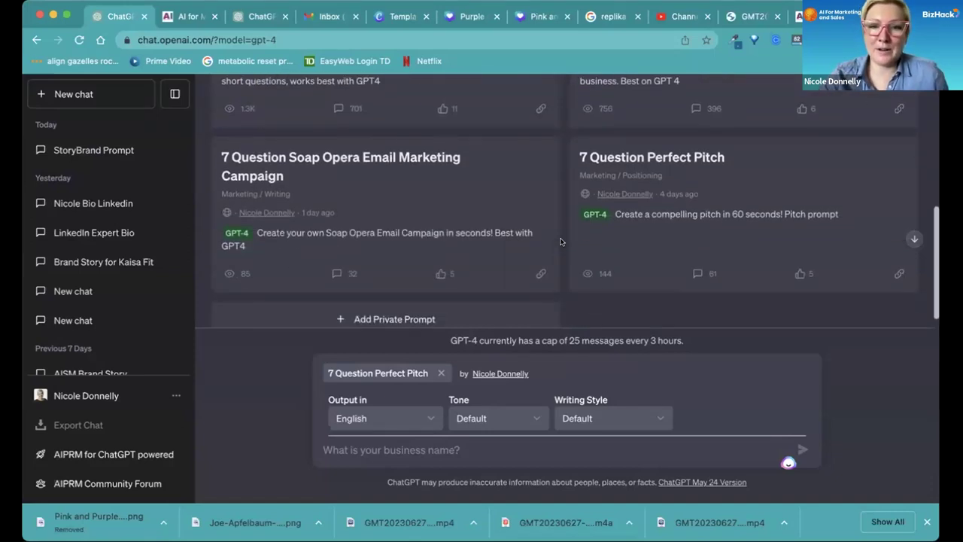
scroll(561, 242, down, 1)
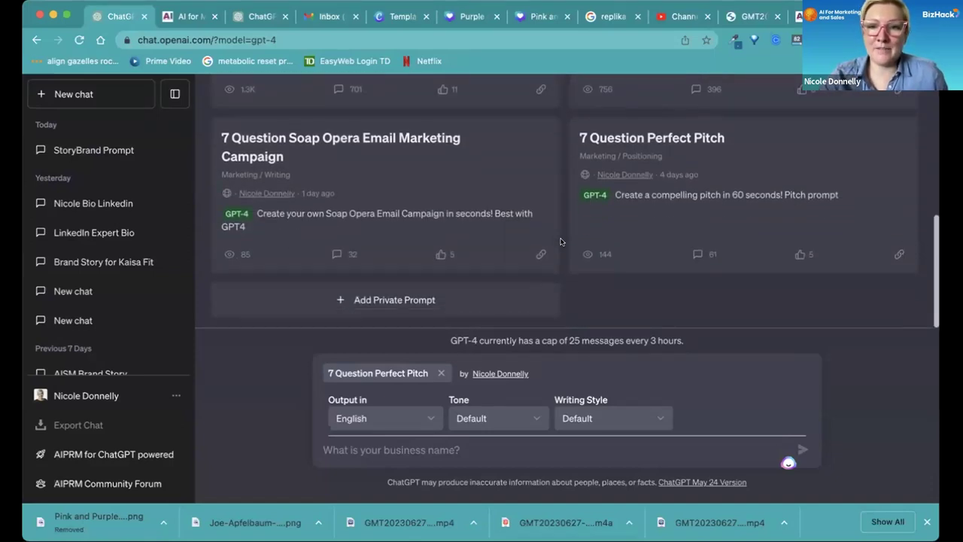
click(360, 451)
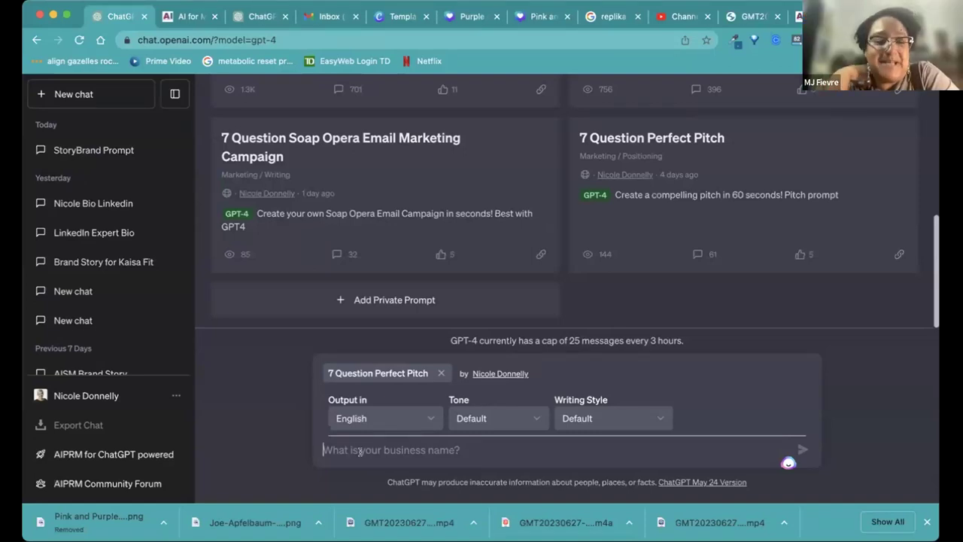
Start the pitch for 'Logan Masterworks' and answer the audience: 'Anybody who needs writing and art services, creative services'
text(Logan M)
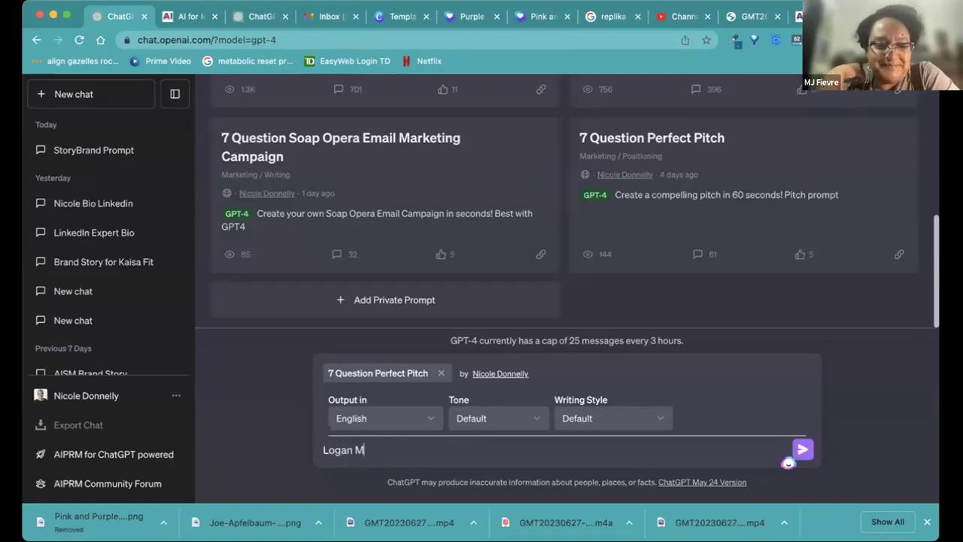
text(aster)
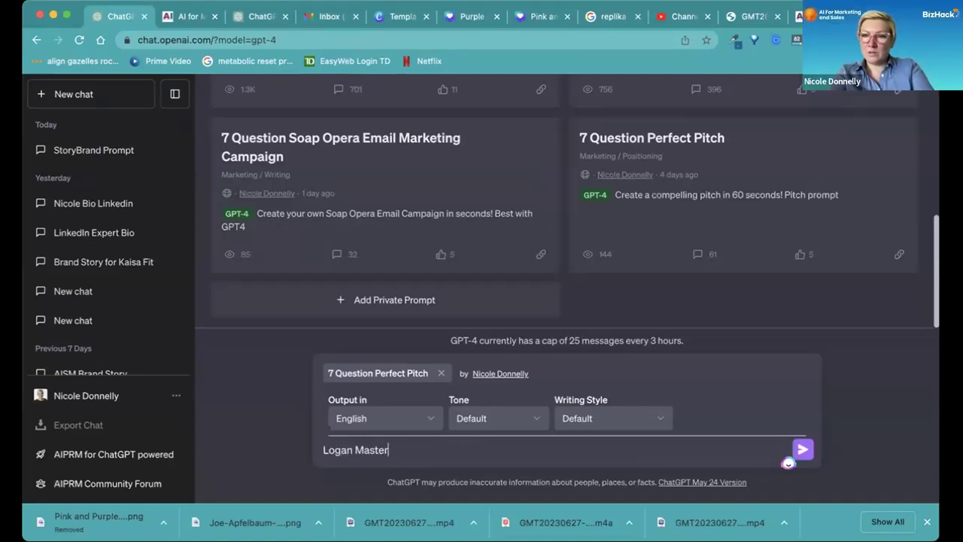
text(works)
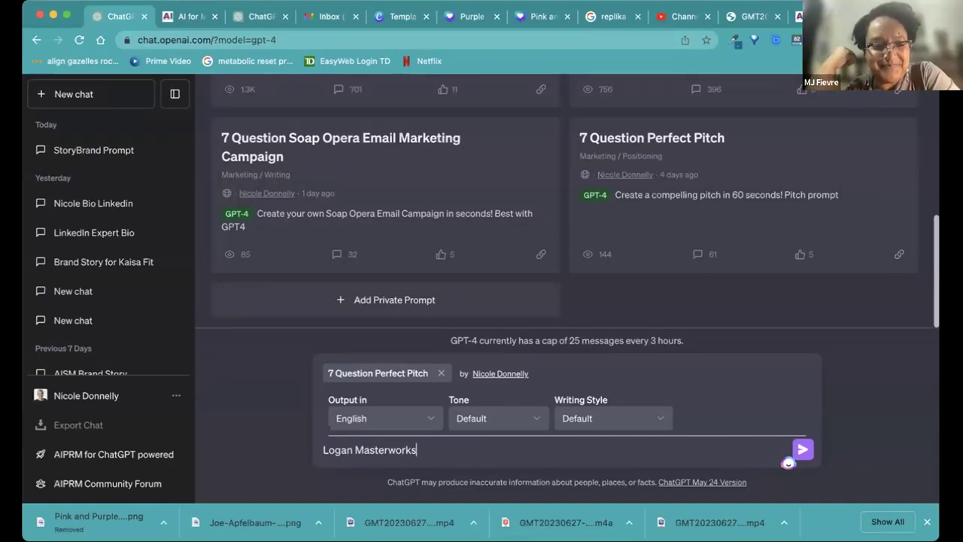
key(Return)
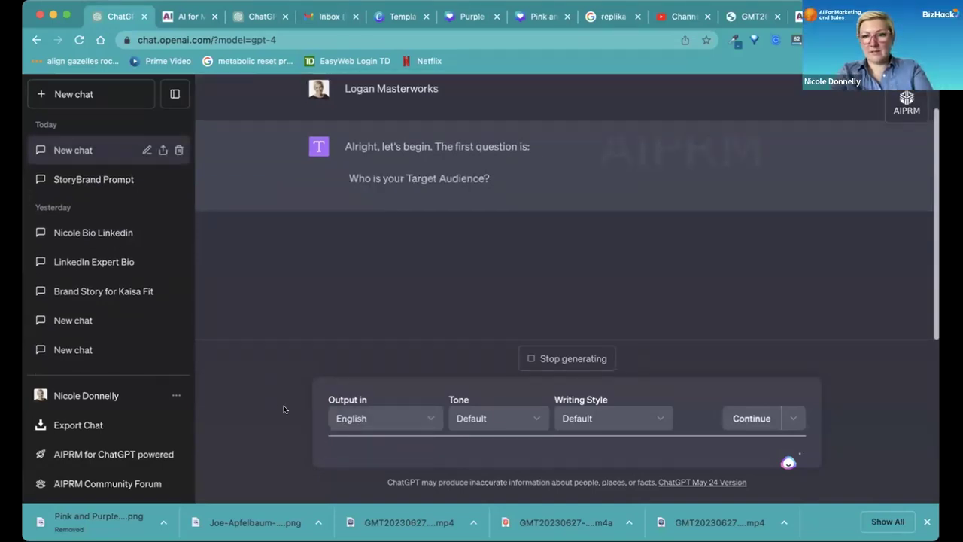
text(Anybody )
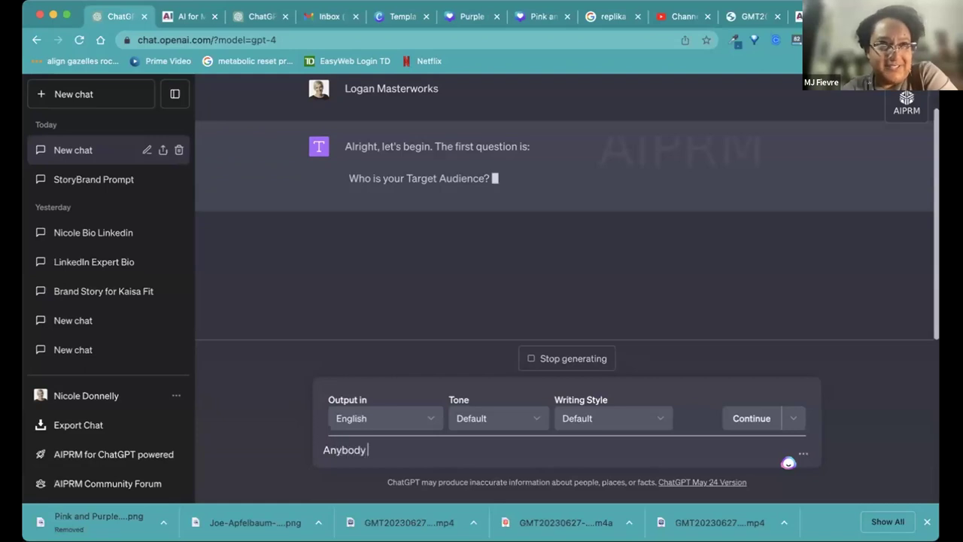
text(who needs wri)
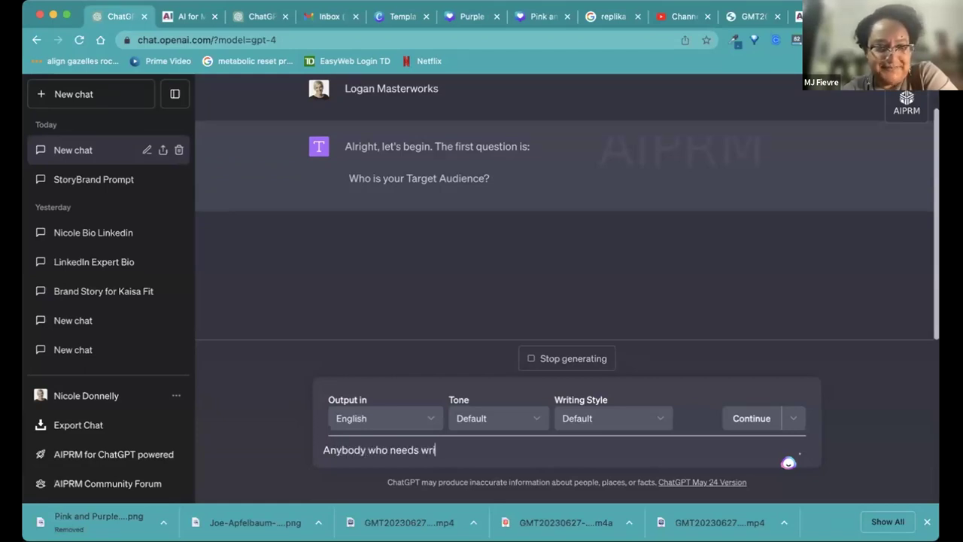
text(ting and)
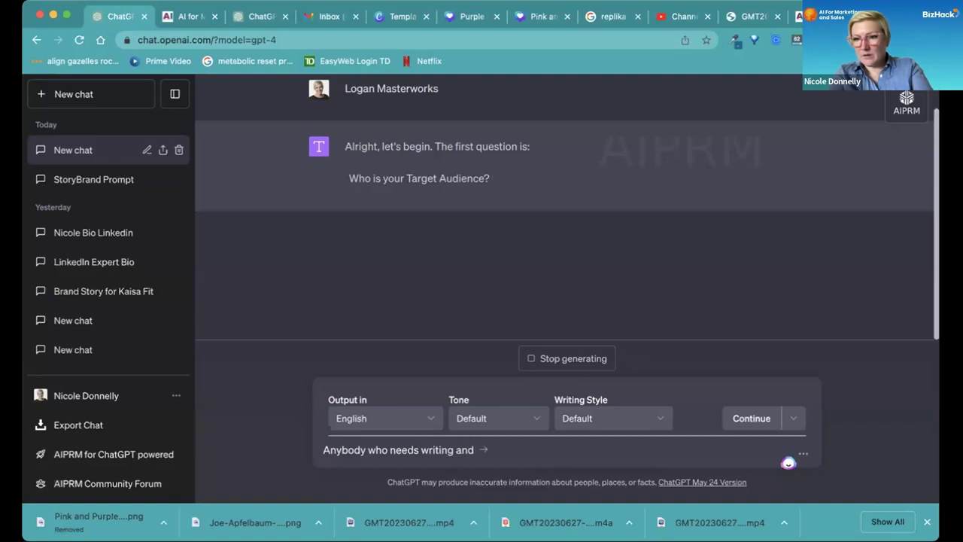
text( art s)
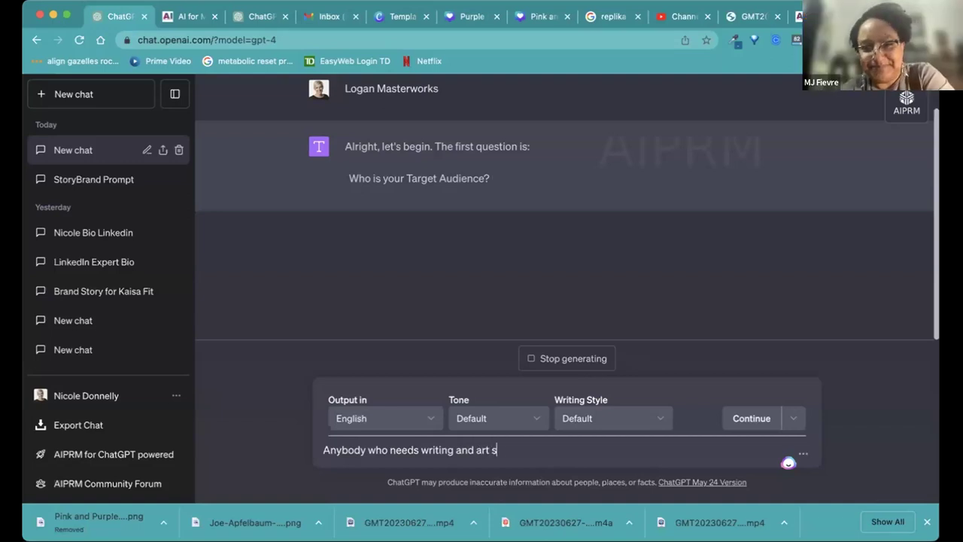
text(ervices)
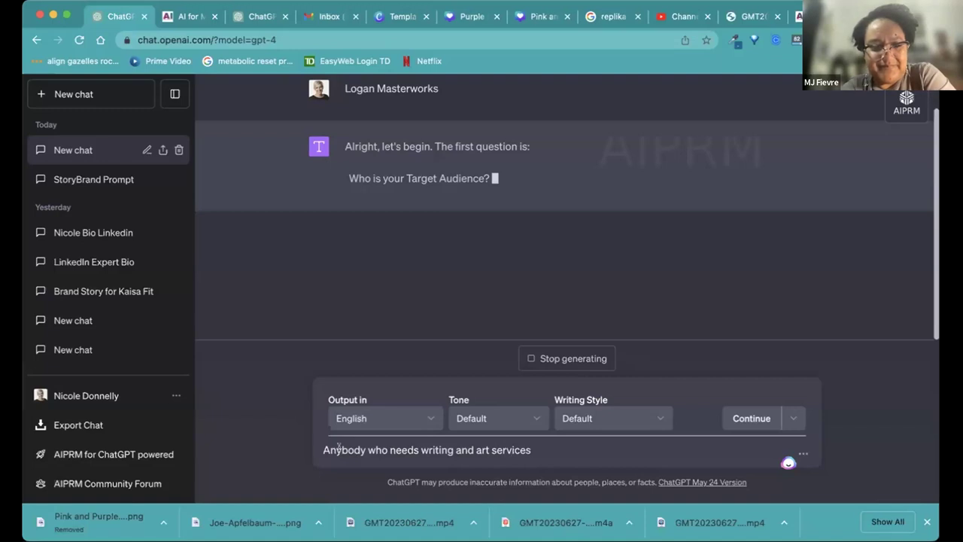
text(,  )
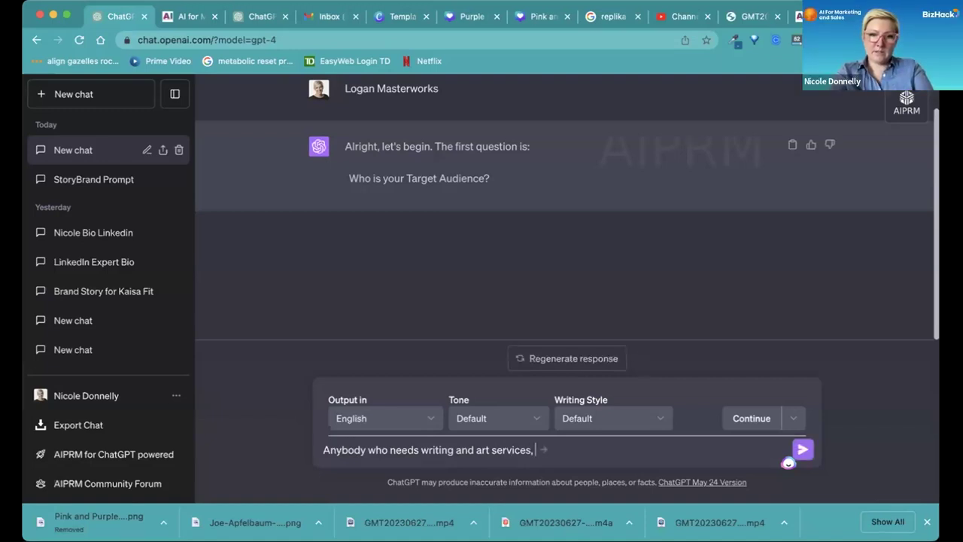
text(creative s)
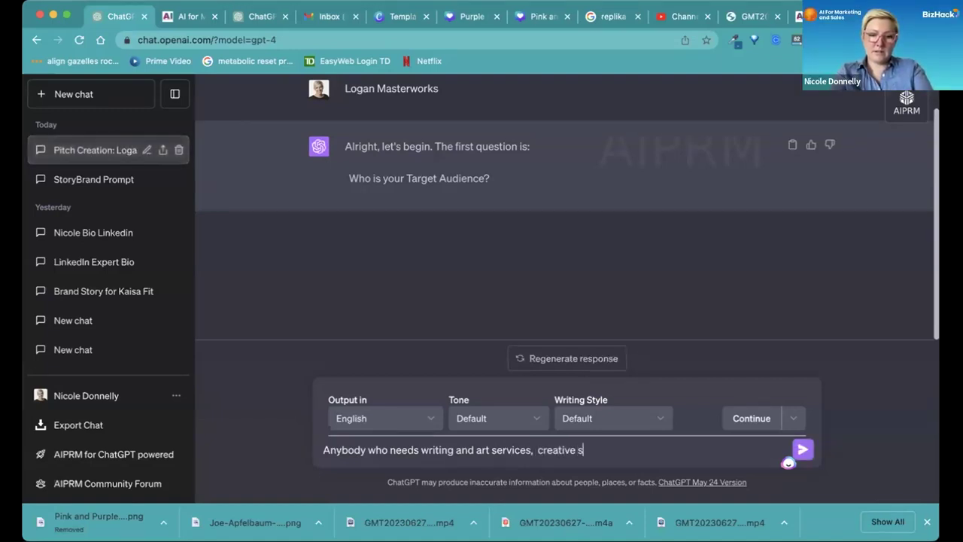
text(ervices)
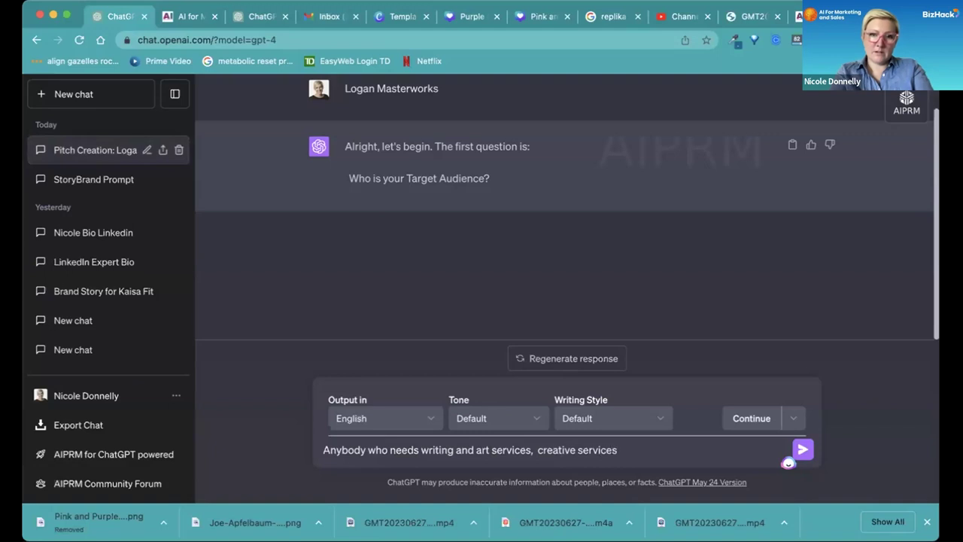
key(Return)
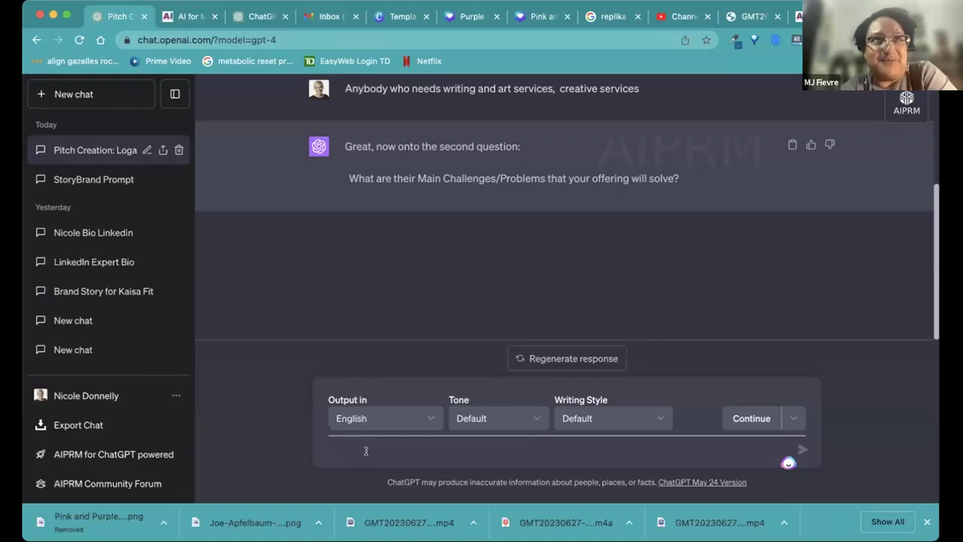
Answer the challenges question with 'they are too busy or don't have the skills or expertise'
text(wi)
key(BackSpace)
key(BackSpace)
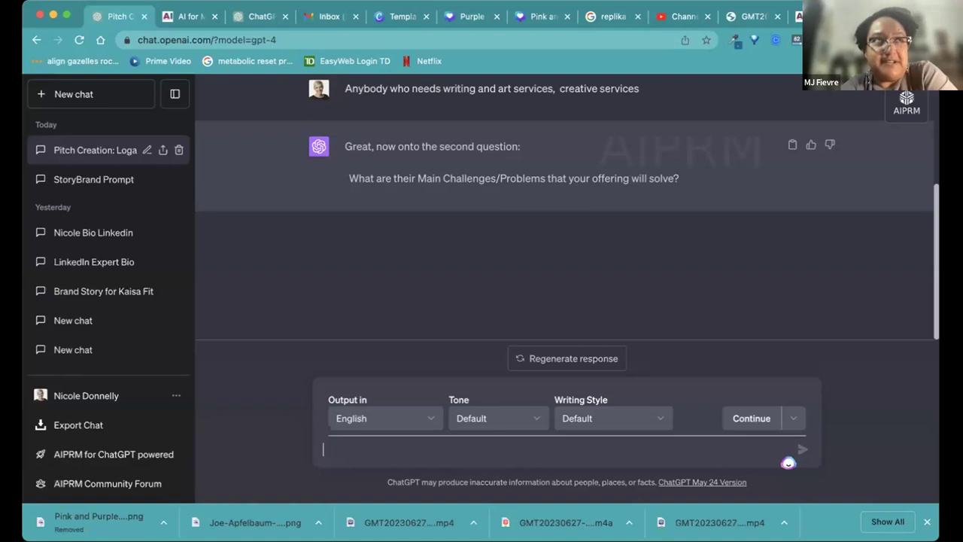
text(they are too bus)
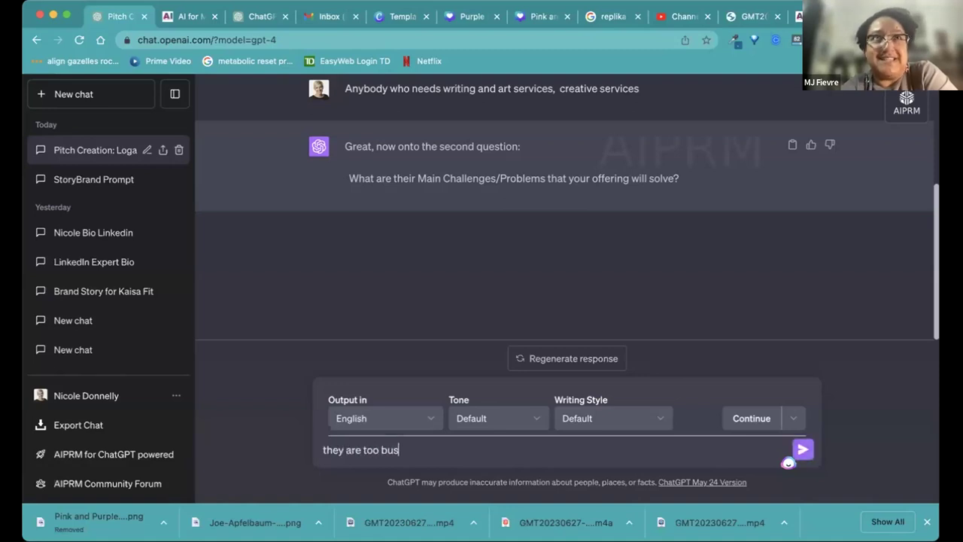
text(y)
text( or don't)
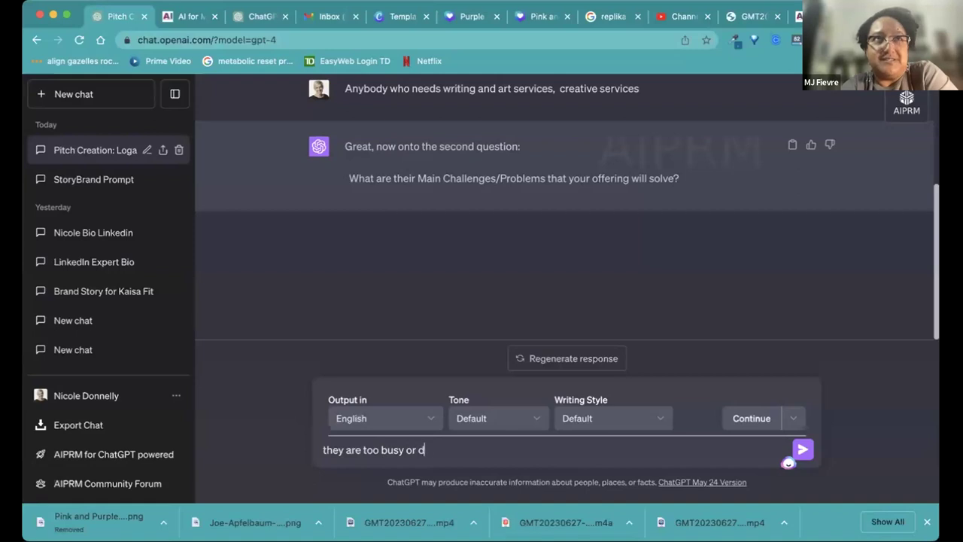
key(BackSpace)
key(BackSpace)
key(BackSpace)
text('t)
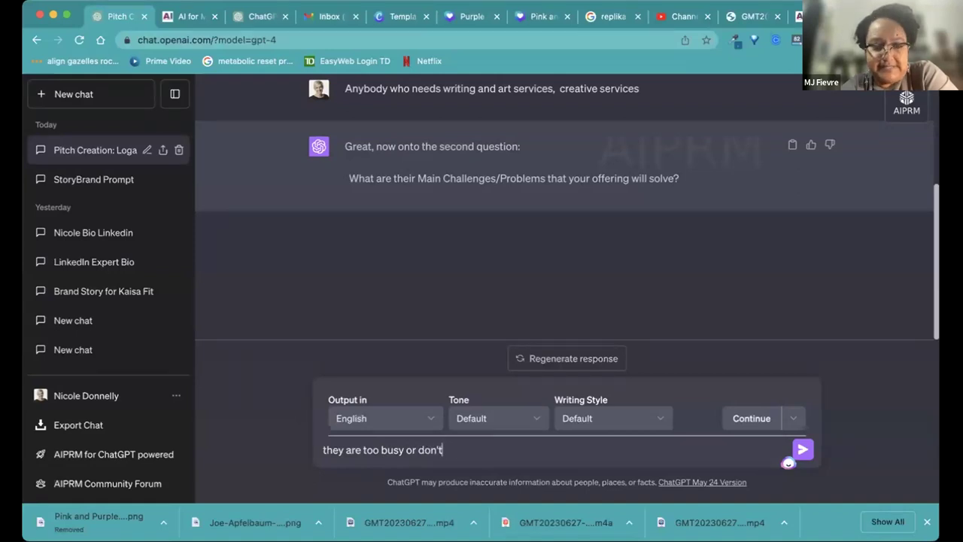
text( have the skills )
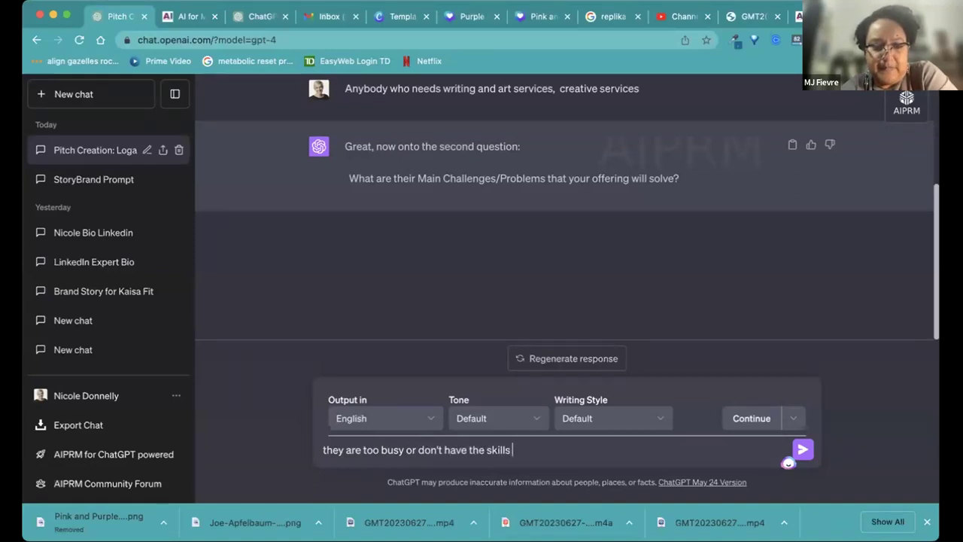
text(or expertise)
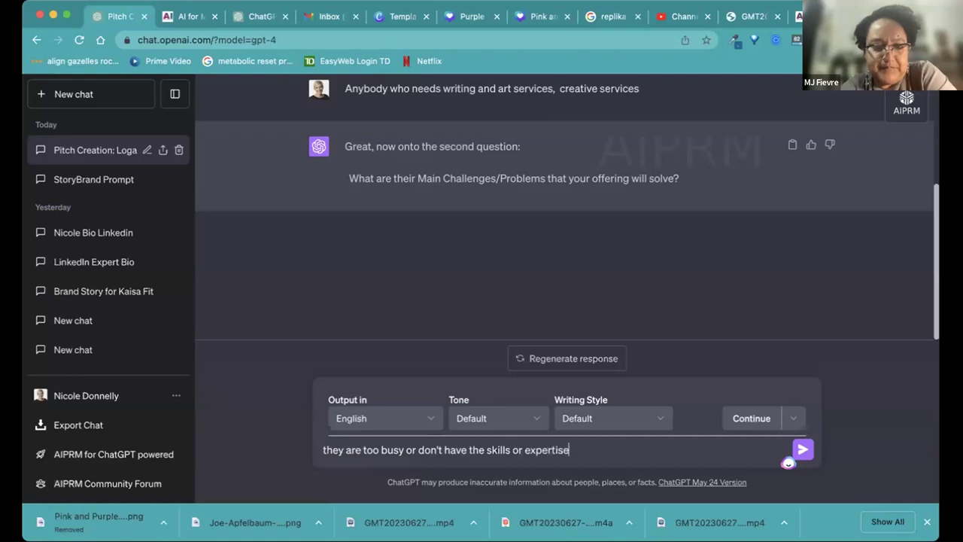
key(Return)
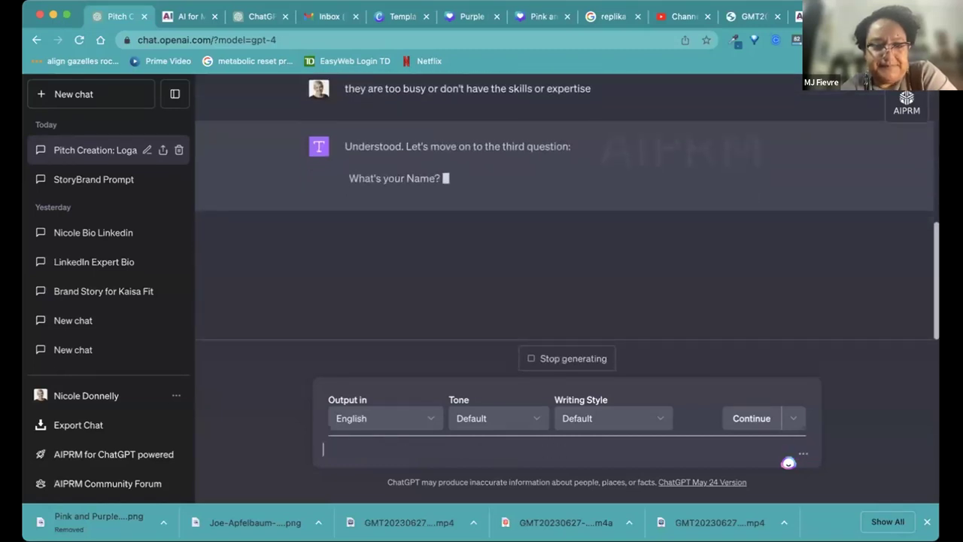
Answer the third question with the person's own name
text(M)
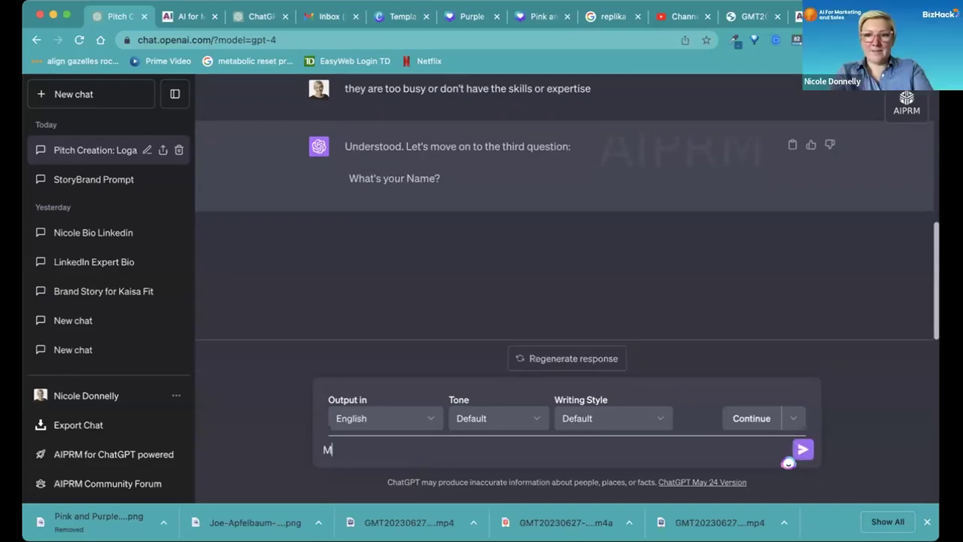
text(J)
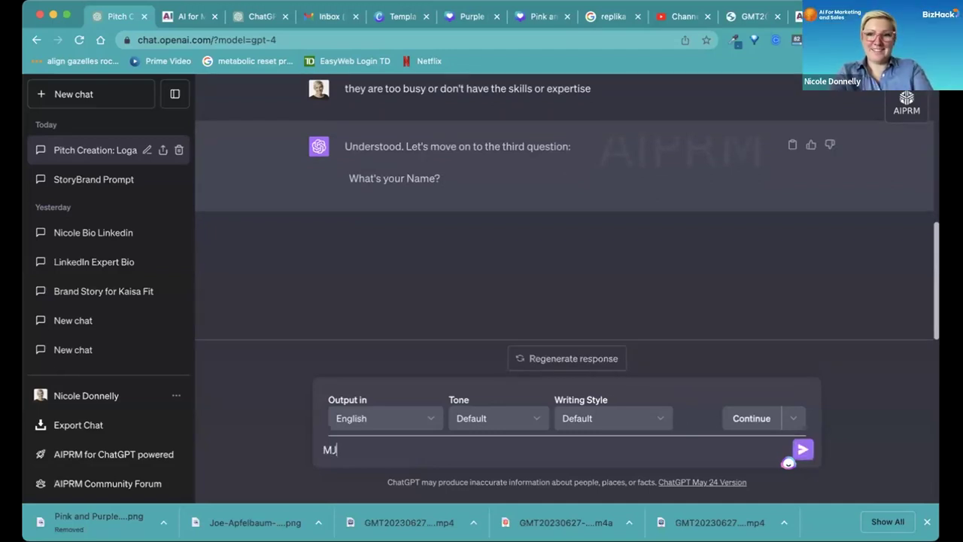
text( Fievre)
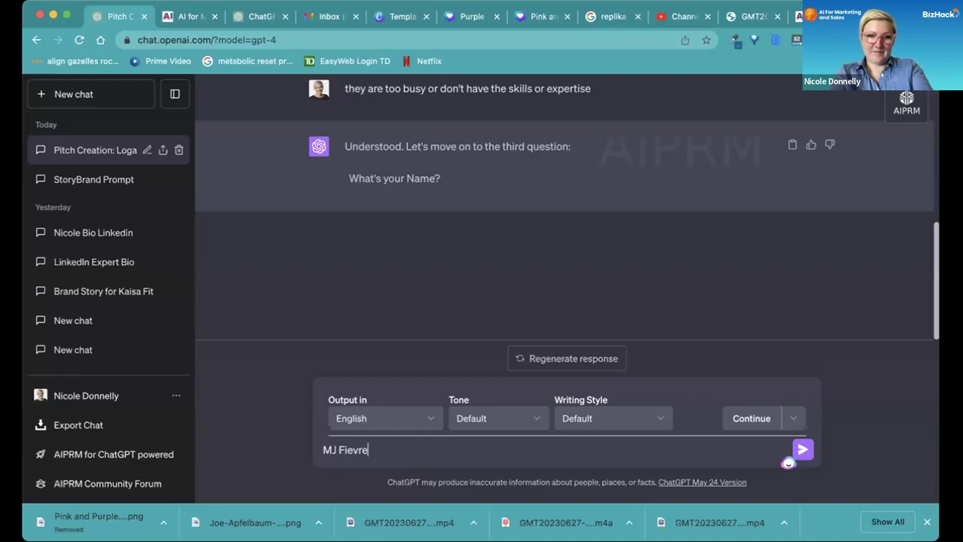
key(Return)
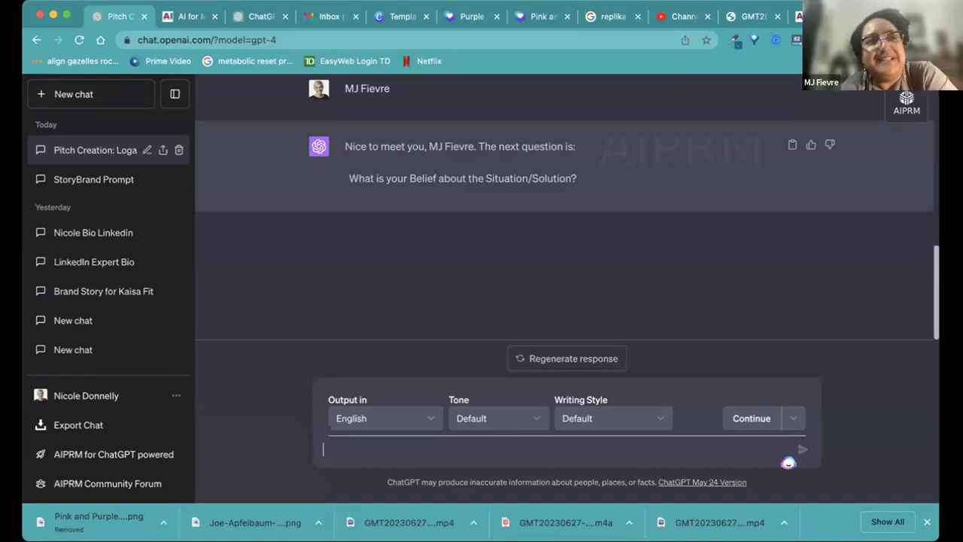
Send the belief: delegating creative projects is fine, with all needed professionals in one place
text(I b)
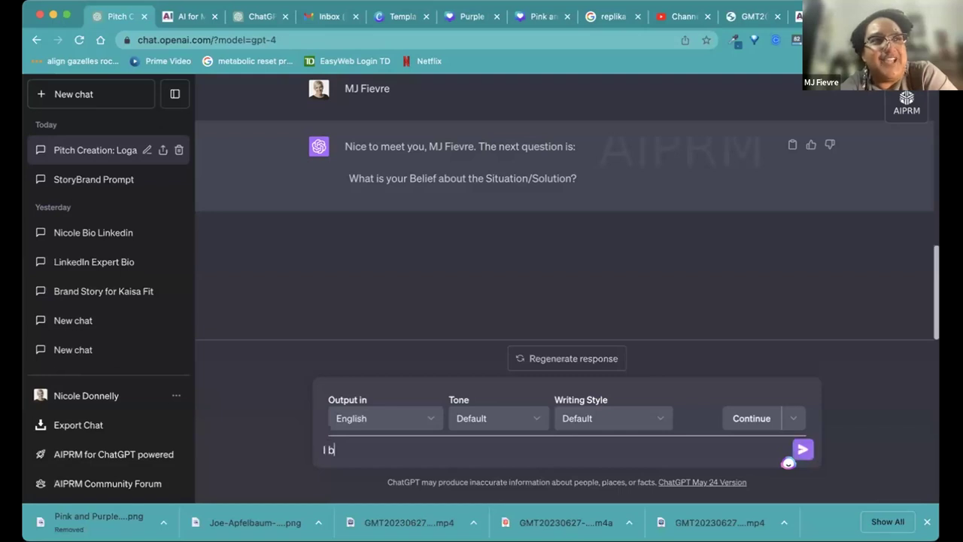
text(elieve that it's)
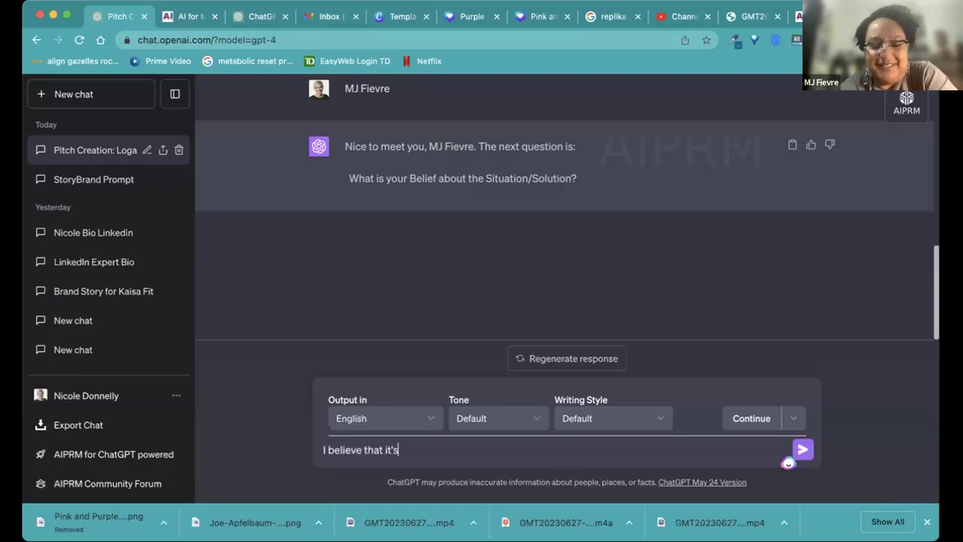
text( ok to dele)
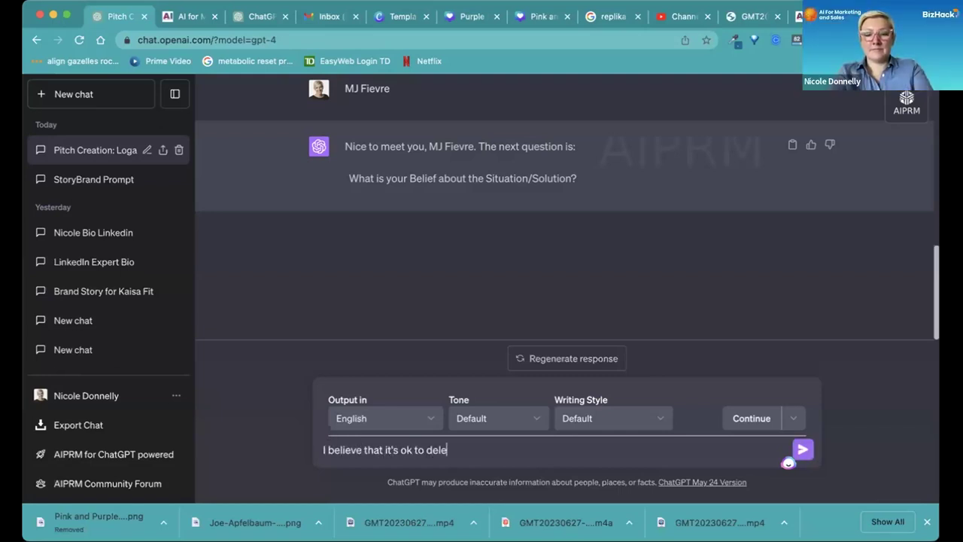
text(gate some)
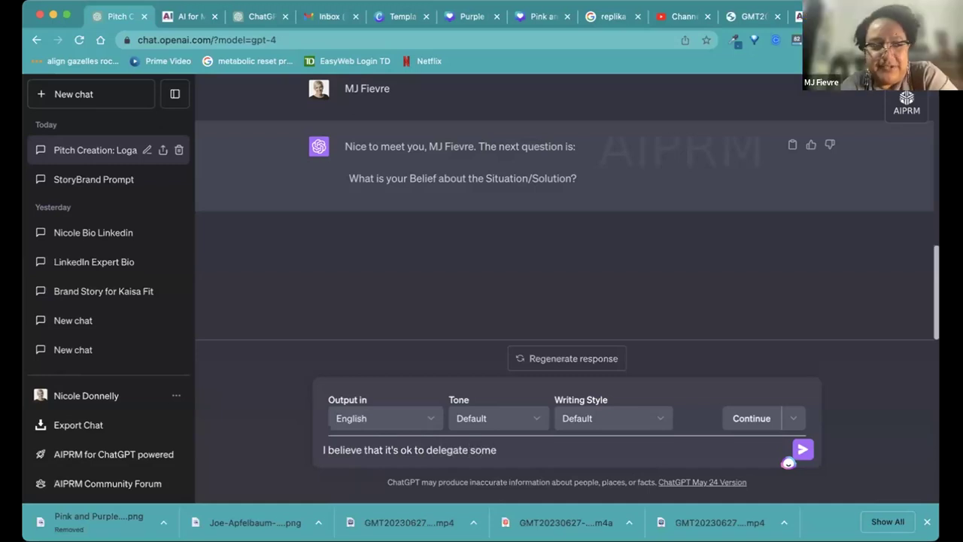
key(BackSpace)
key(BackSpace)
key(BackSpace)
key(BackSpace)
key(BackSpace)
text(c)
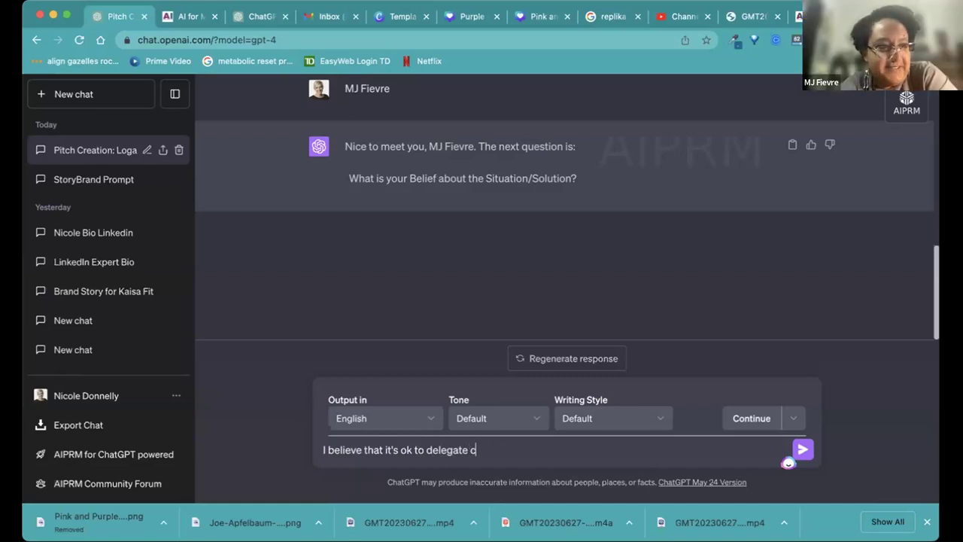
text(reative projects.)
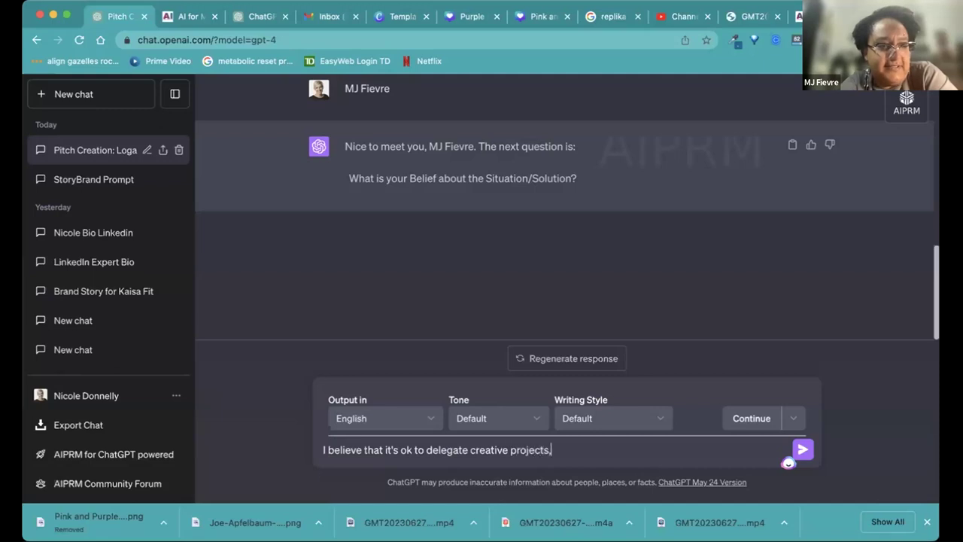
key(BackSpace)
text(, the author doesnt' ahv)
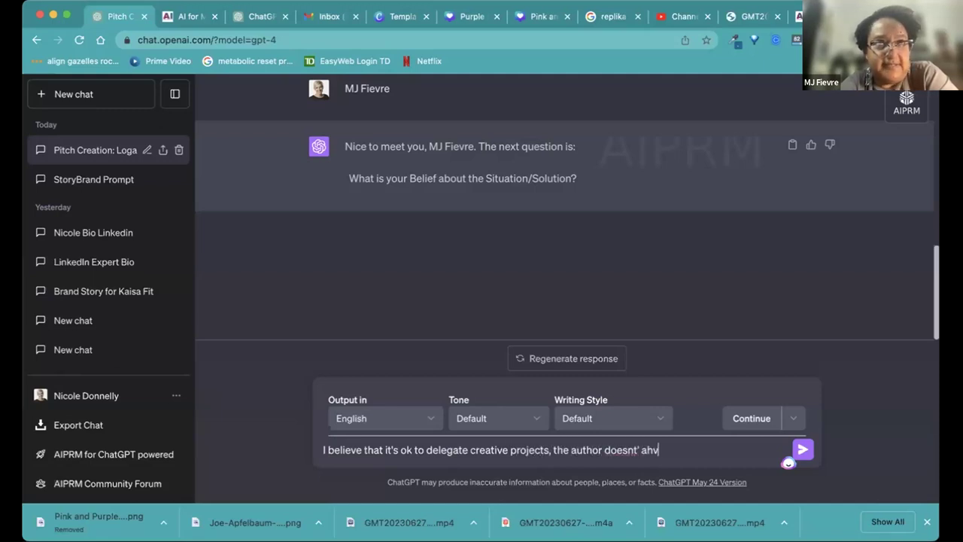
text(e to be the )
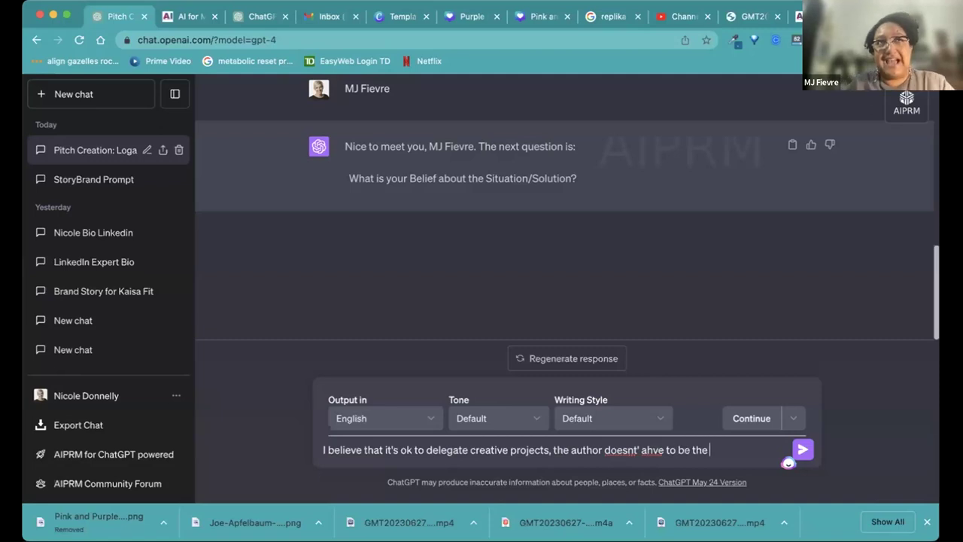
text(writer, an)
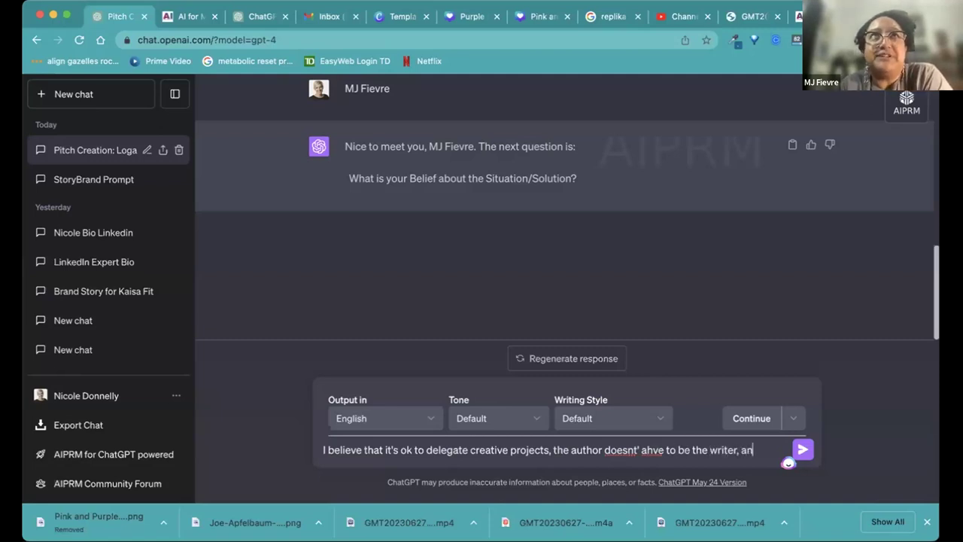
text(d that it's i)
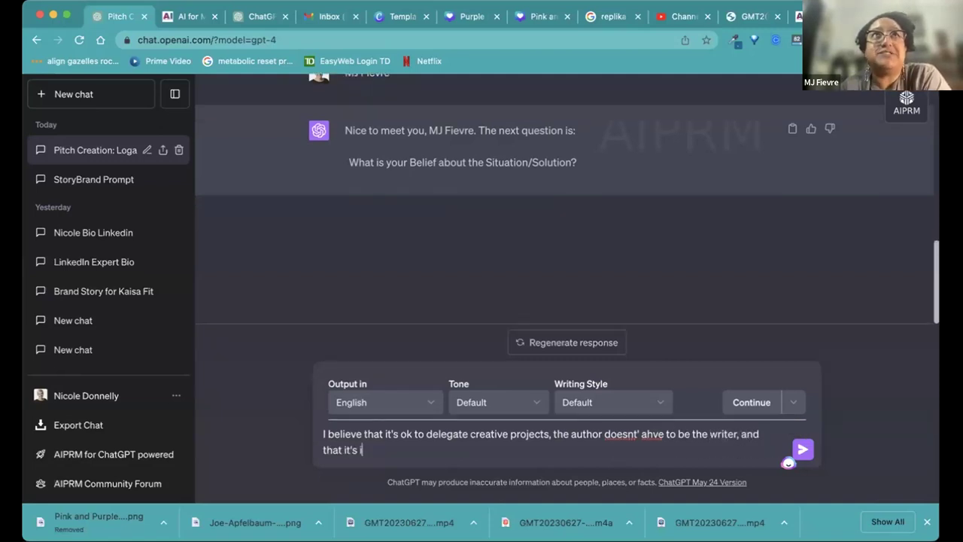
text(mportant to have a)
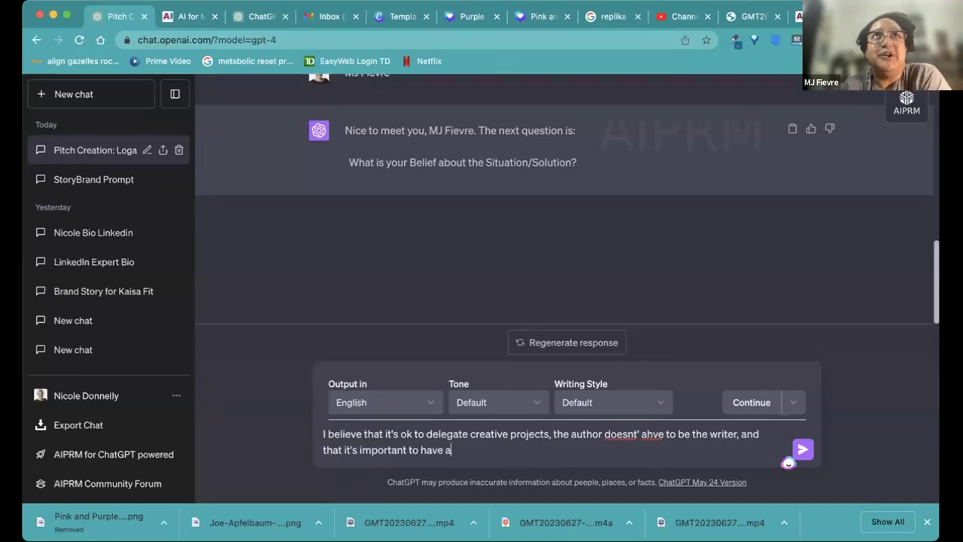
text( place where yo)
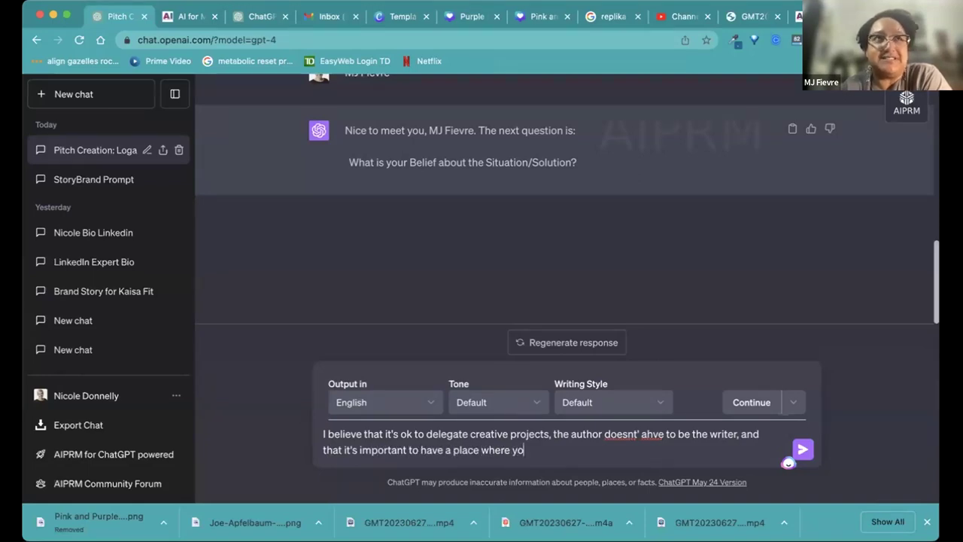
text(u get everything)
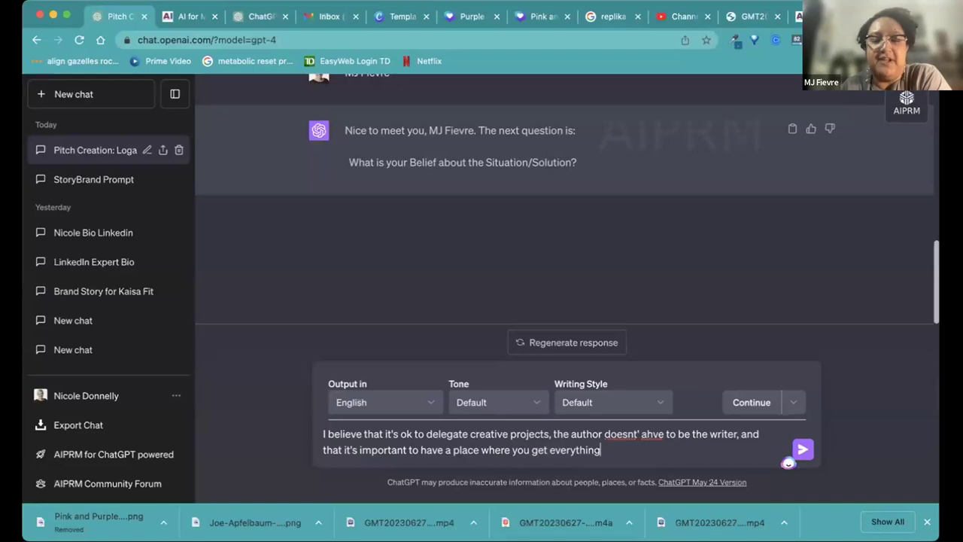
text( that you need)
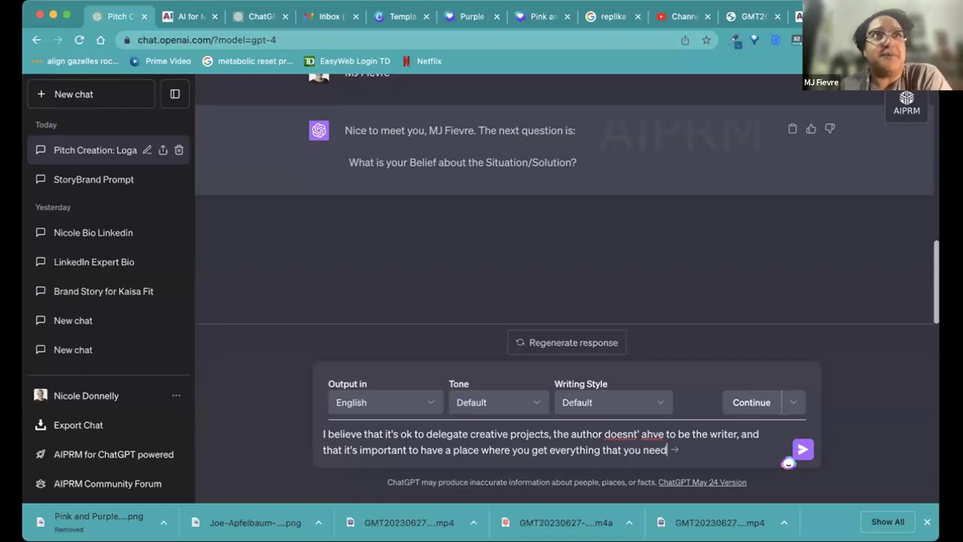
text(, you )
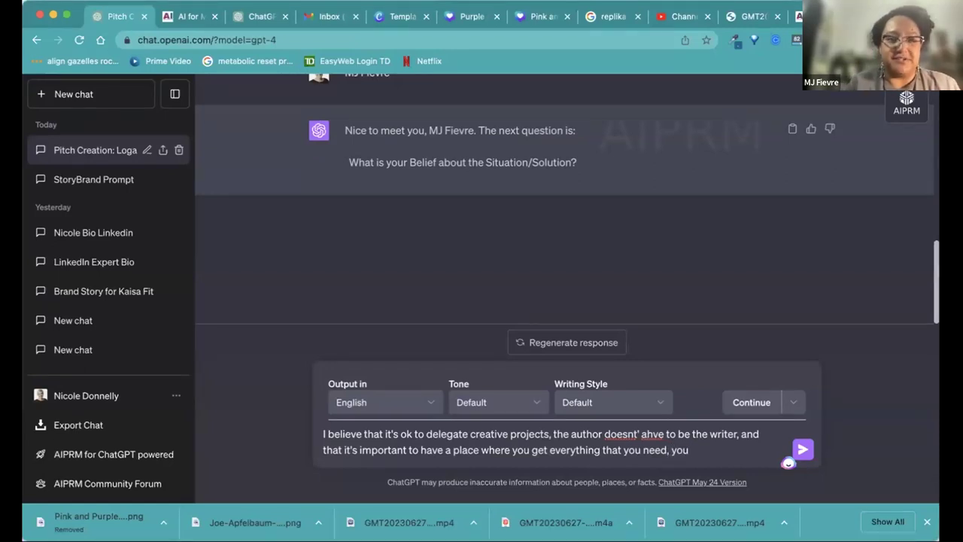
text(don't need to shop aroudn for)
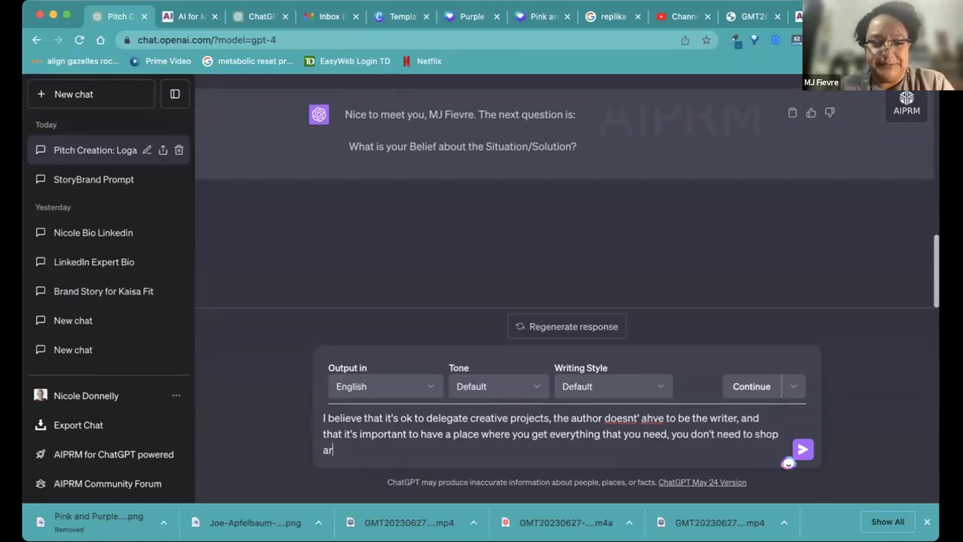
key(BackSpace)
key(BackSpace)
key(BackSpace)
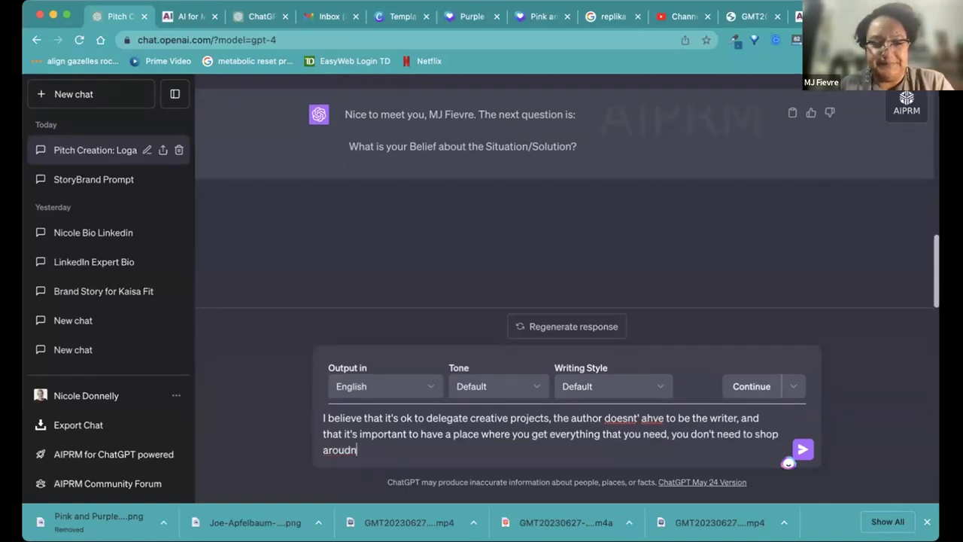
text(f)
key(BackSpace)
text(for )
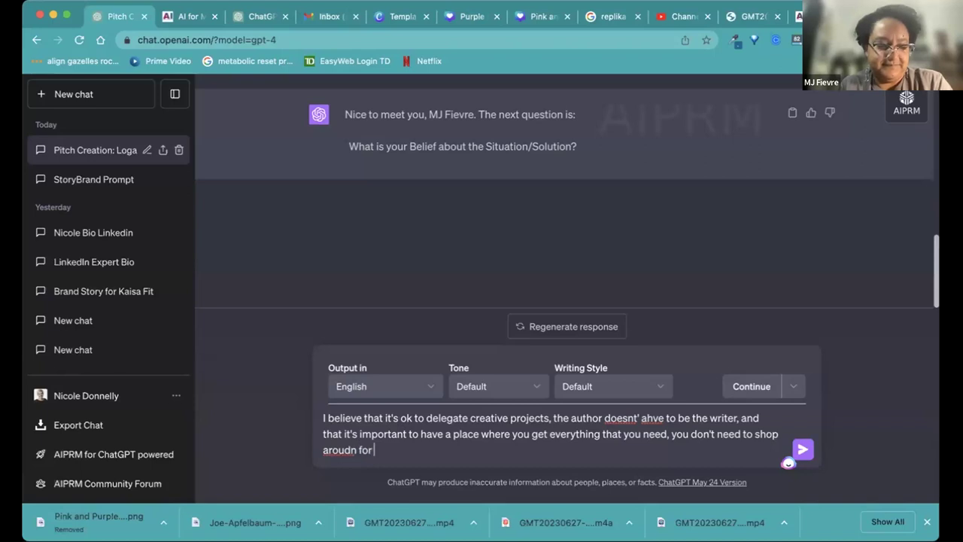
text(other professi)
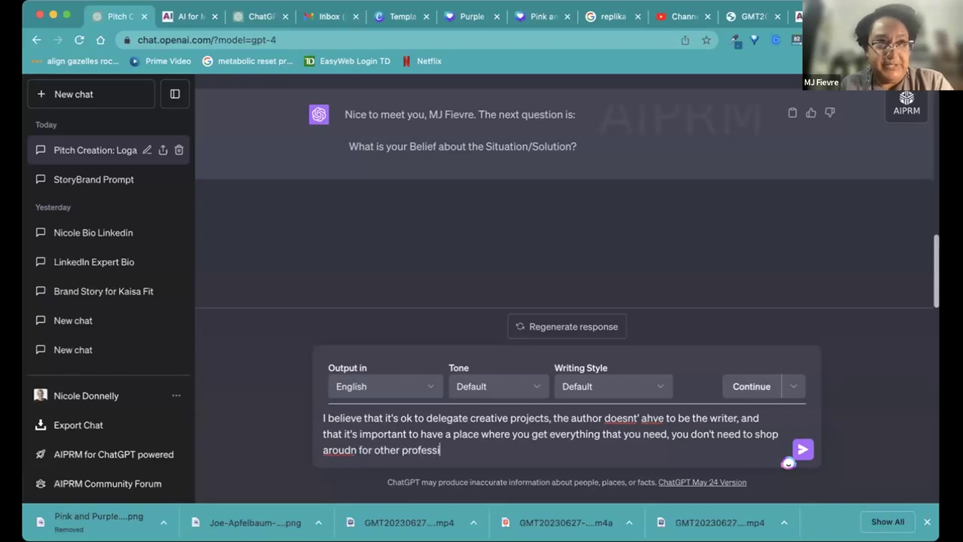
text(onals, all)
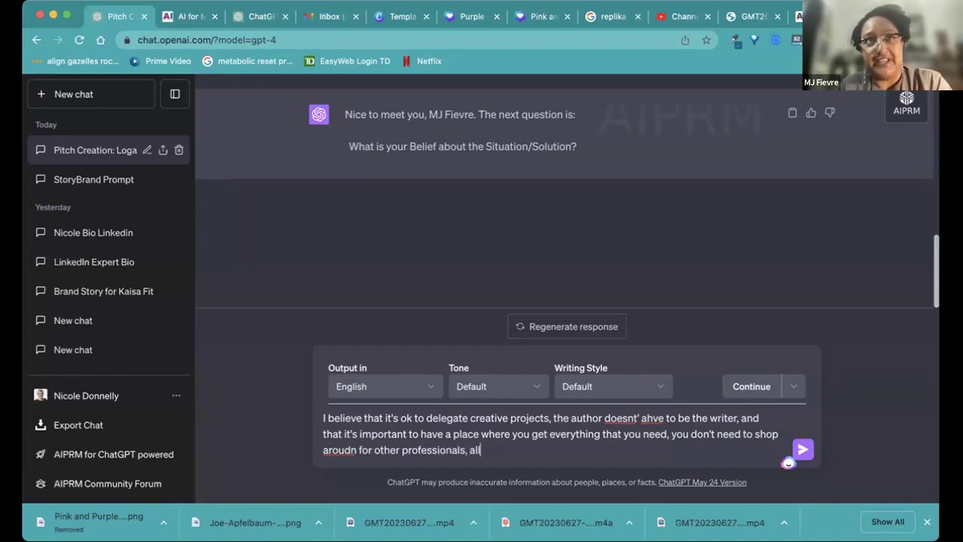
text( in onc place)
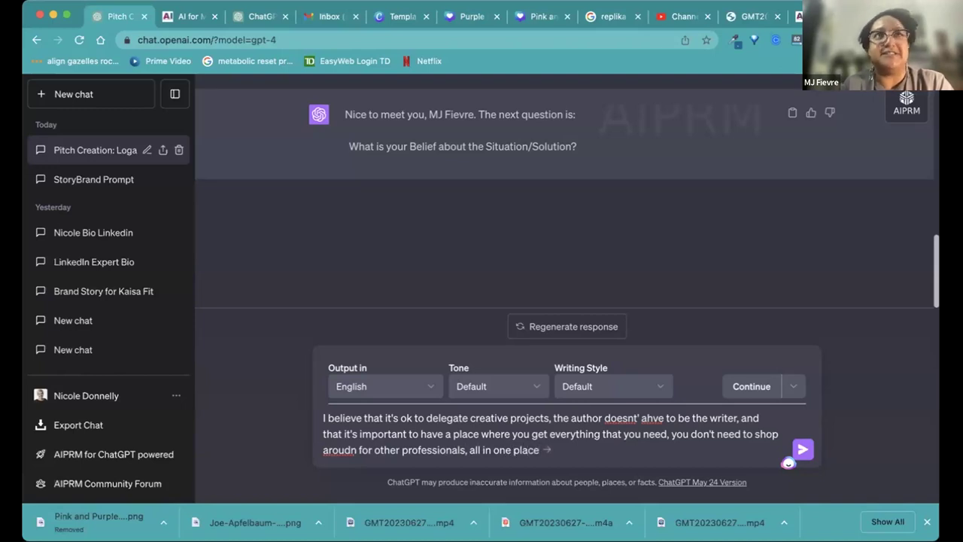
key(Return)
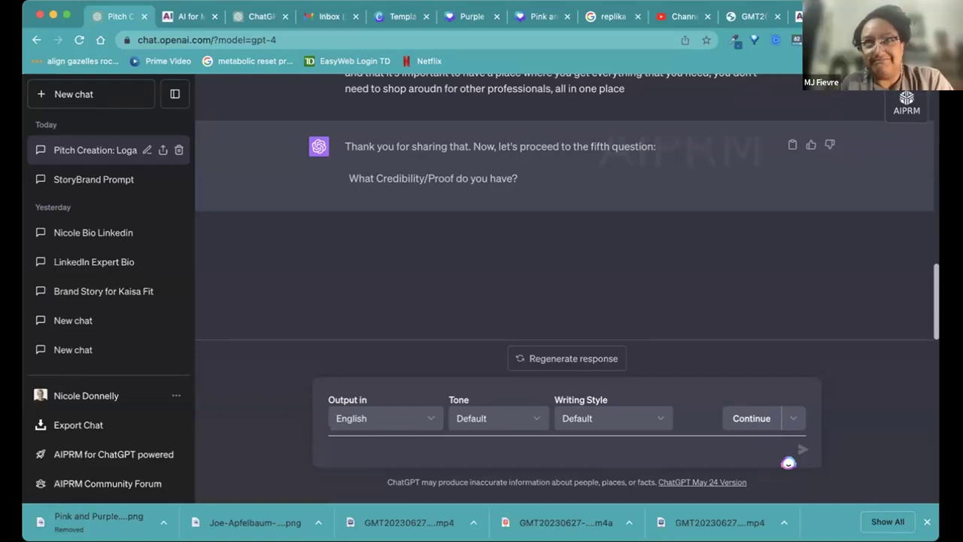
Send the credibility answer '25 years of experience, over 600 projects'
text(2)
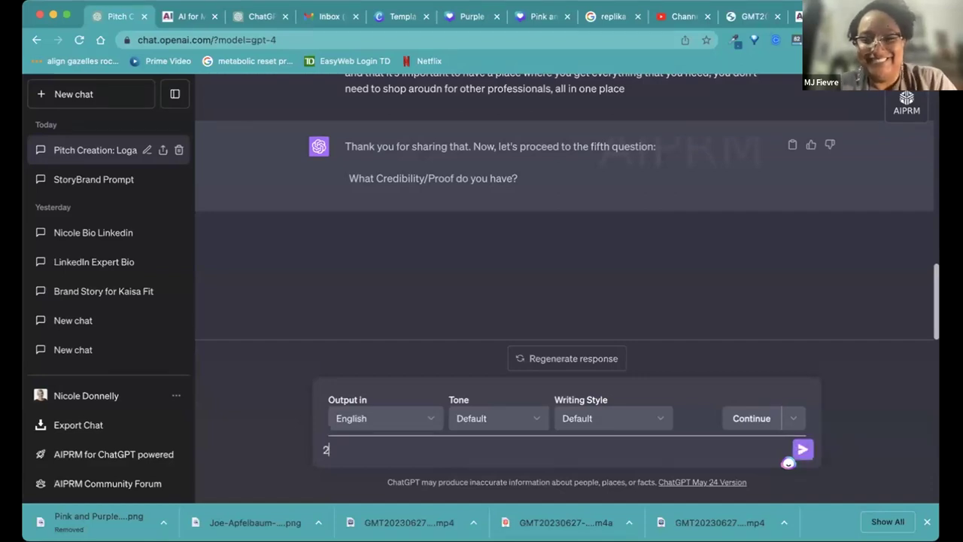
text(5 years of)
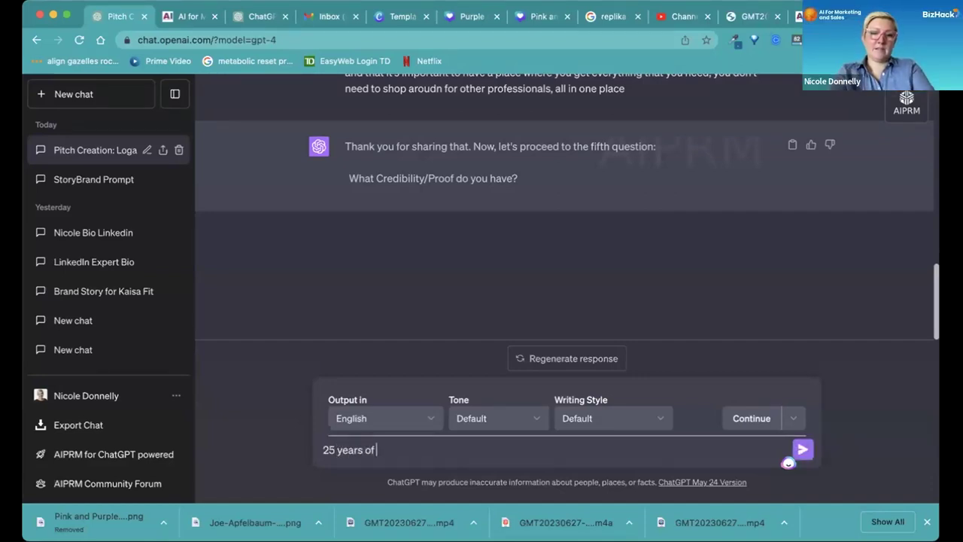
text( experience,)
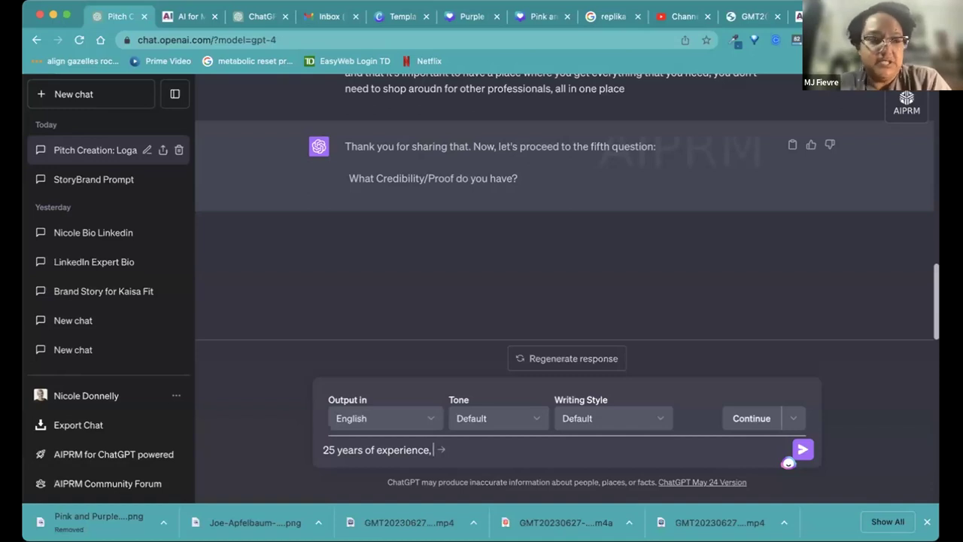
text(over )
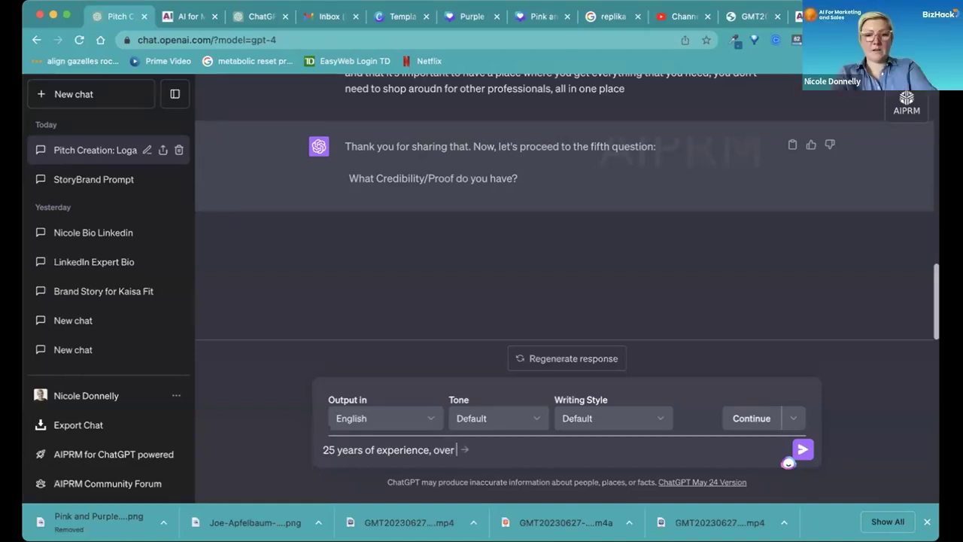
text(600 p)
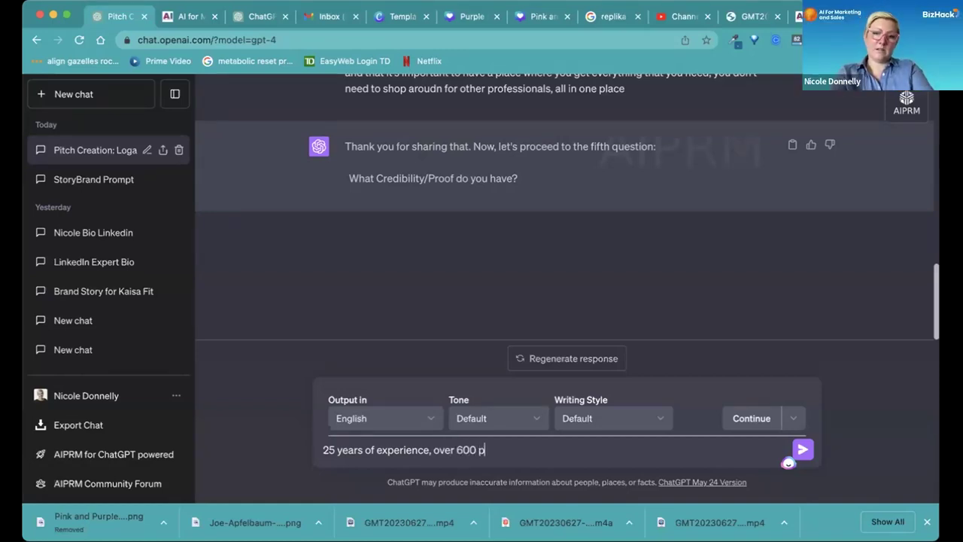
text(rojects)
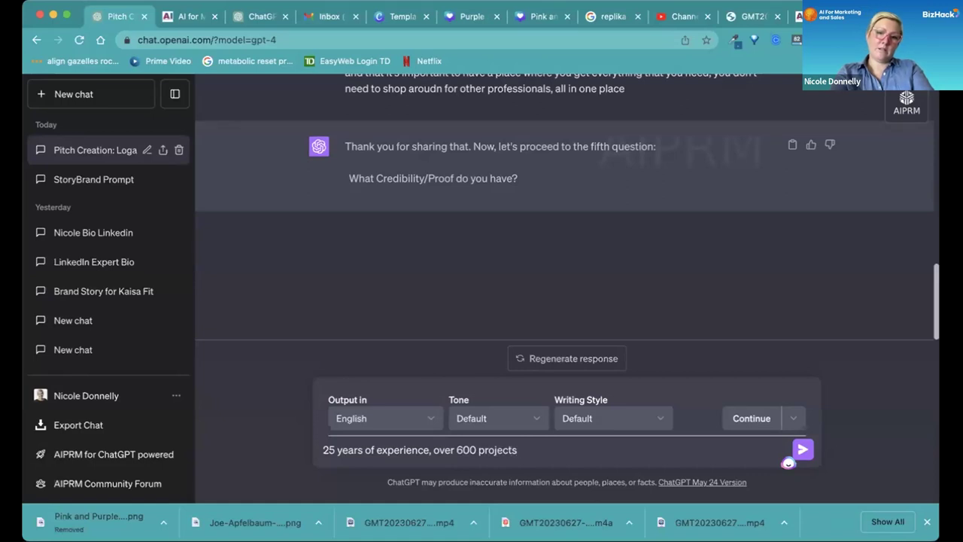
key(Return)
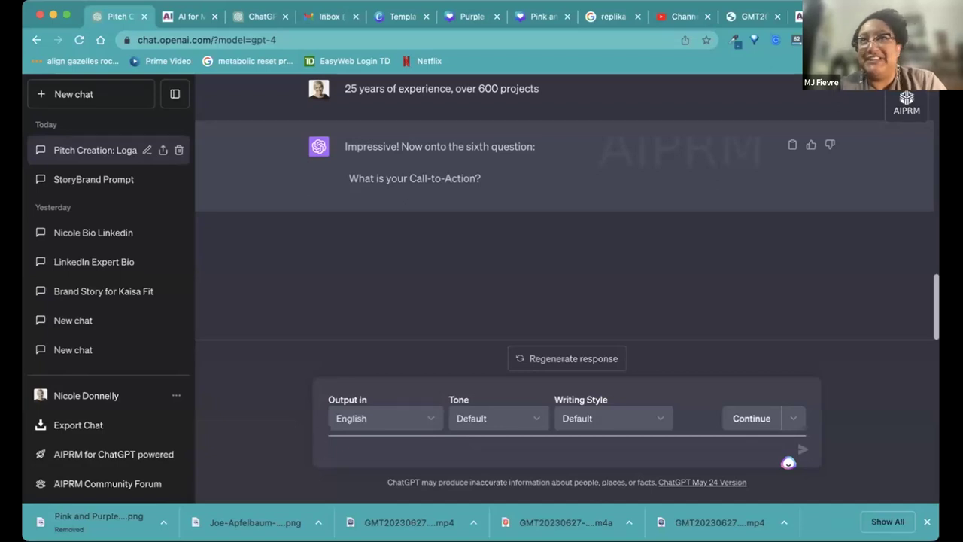
Send a 'Contact … Today!' call-to-action using the person's name
text(yo)
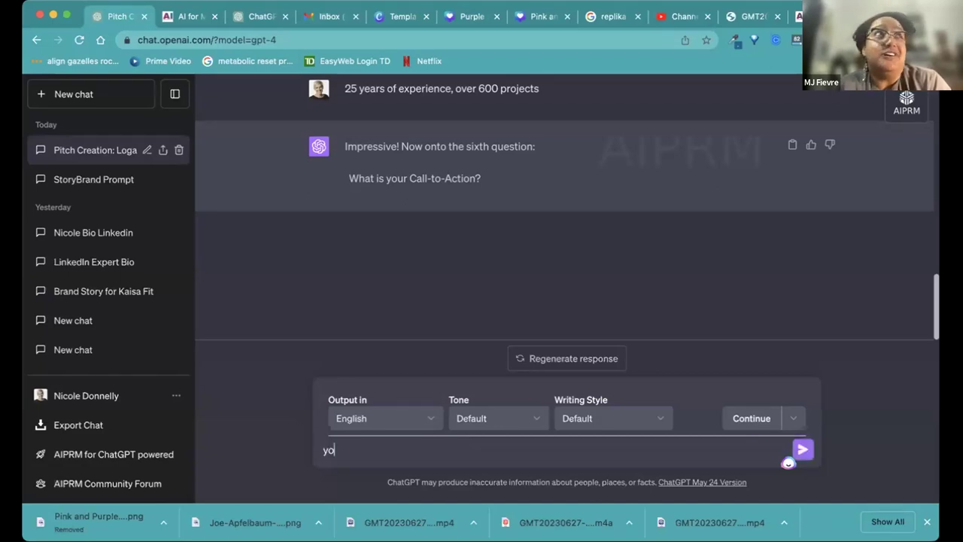
text(u)
key(BackSpace)
key(BackSpace)
key(BackSpace)
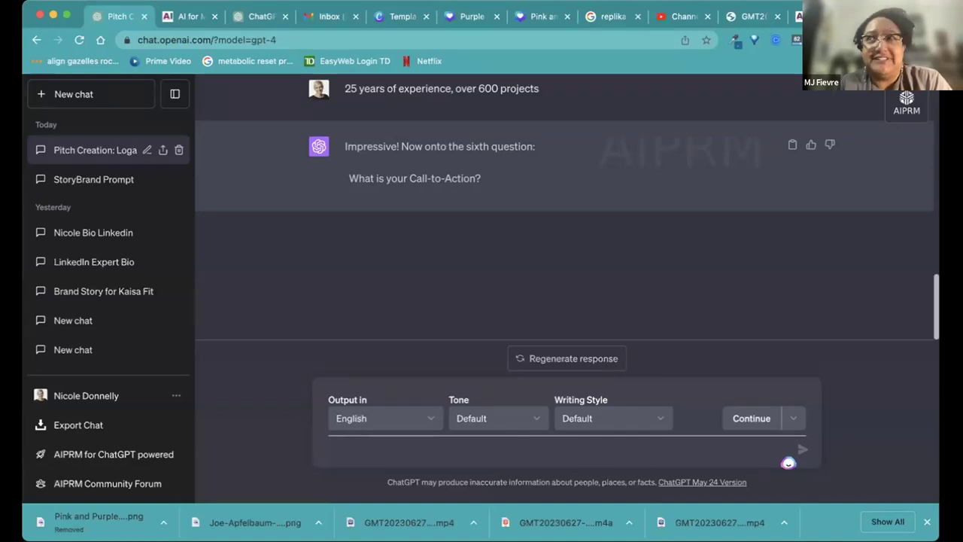
text(Contact MJ)
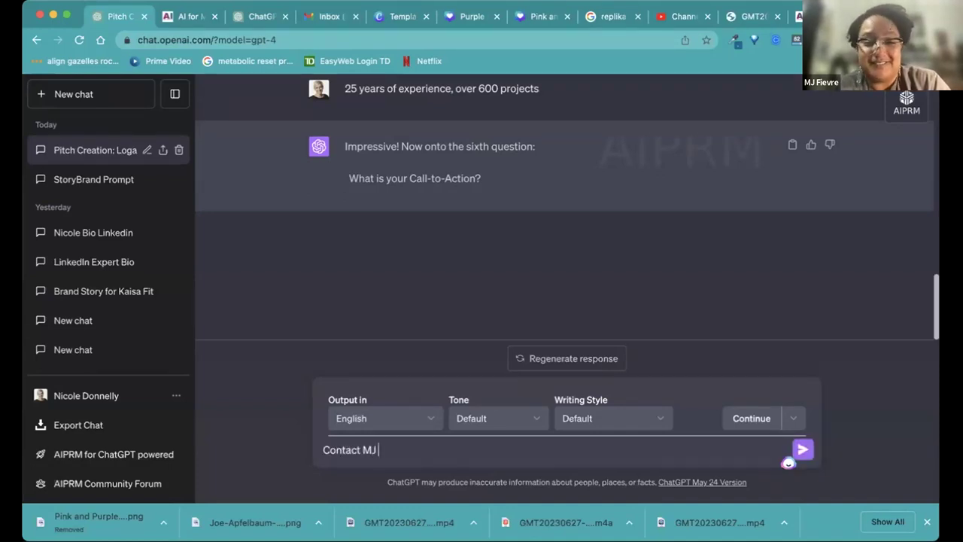
text( Today!)
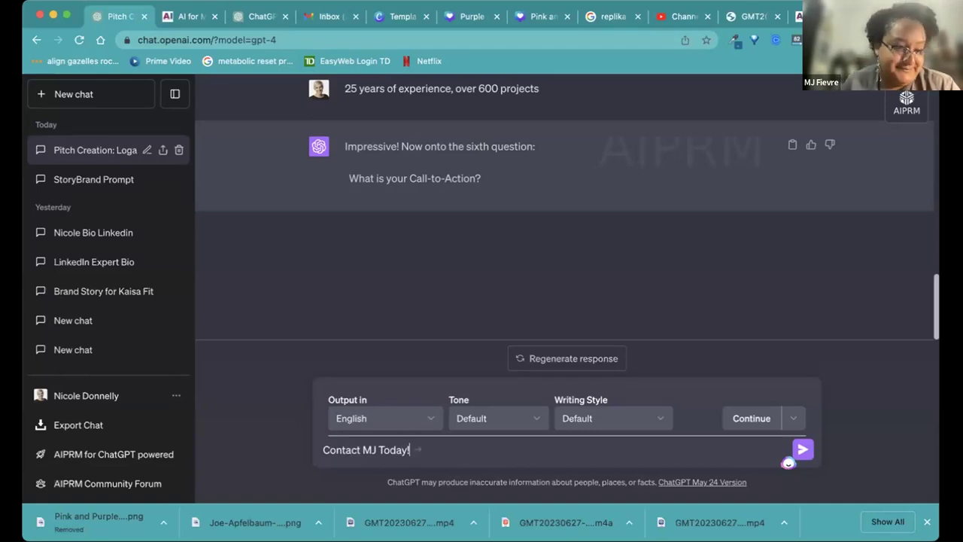
key(Return)
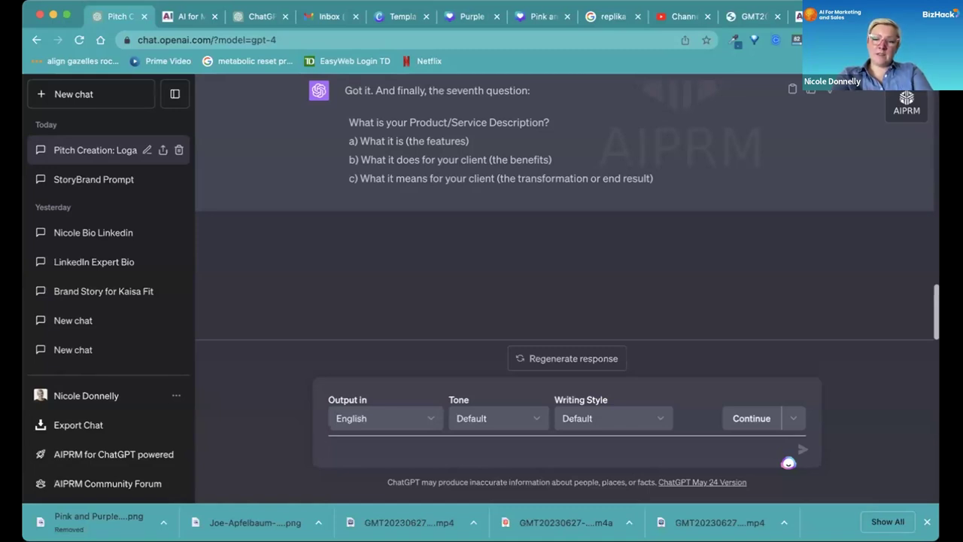
Send the service description: all-in-one writing, art and translation, clients feeling seen, accomplished and proud
text(c)
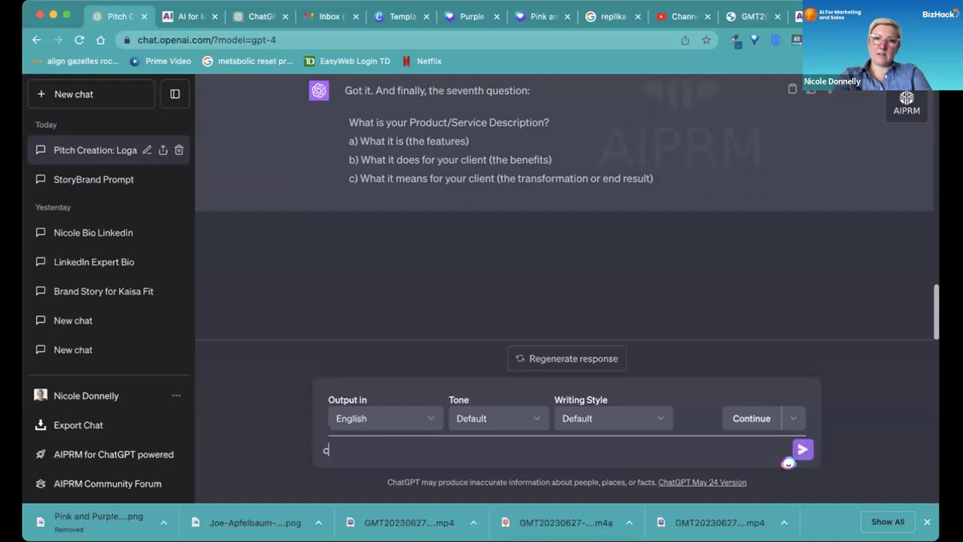
text(reateing)
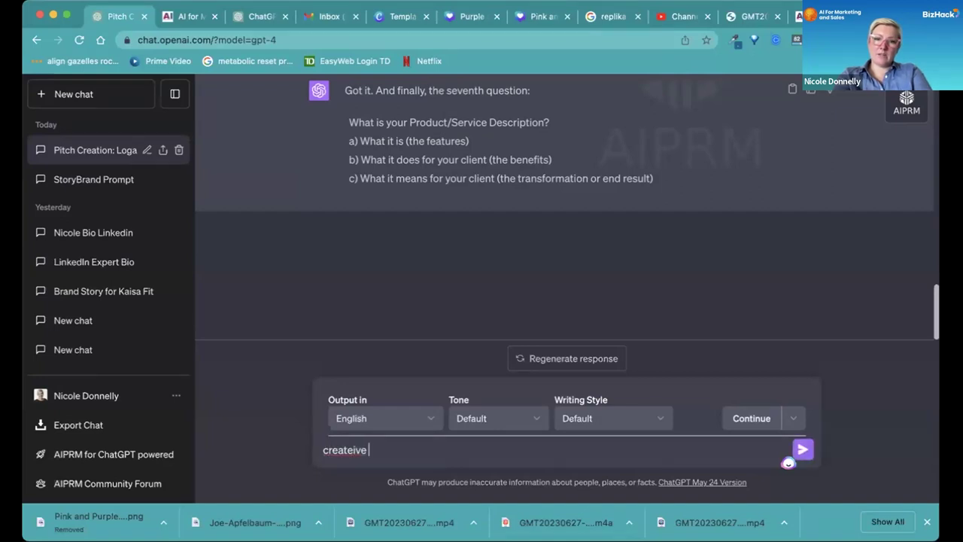
key(BackSpace)
key(BackSpace)
key(BackSpace)
text(ive)
key(BackSpace)
key(BackSpace)
key(BackSpace)
key(BackSpace)
key(BackSpace)
key(BackSpace)
key(BackSpace)
key(BackSpace)
text(writing)
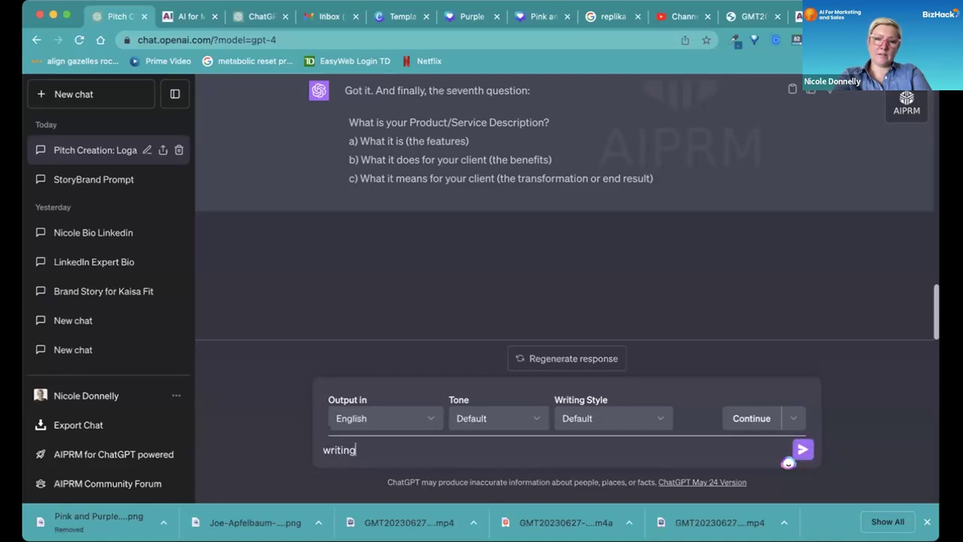
text( and art services)
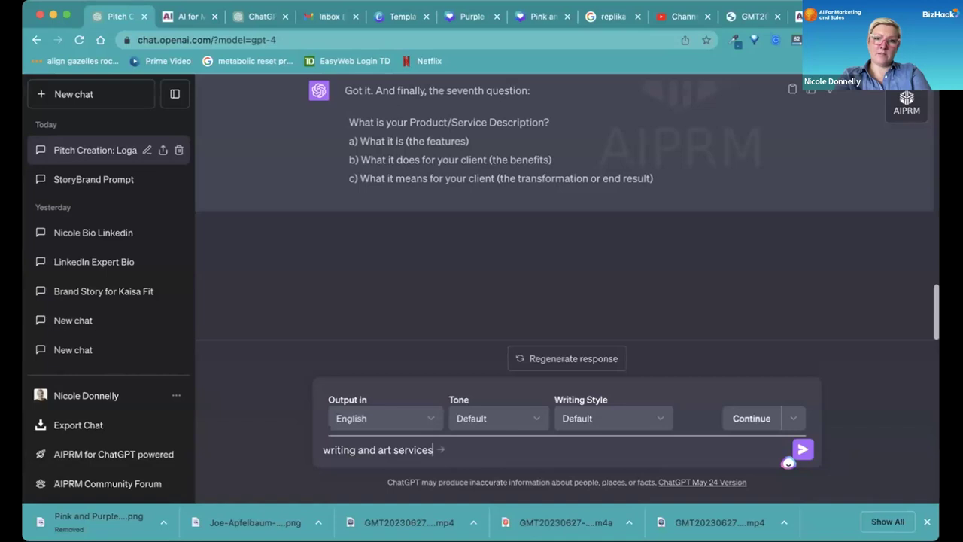
text(, for )
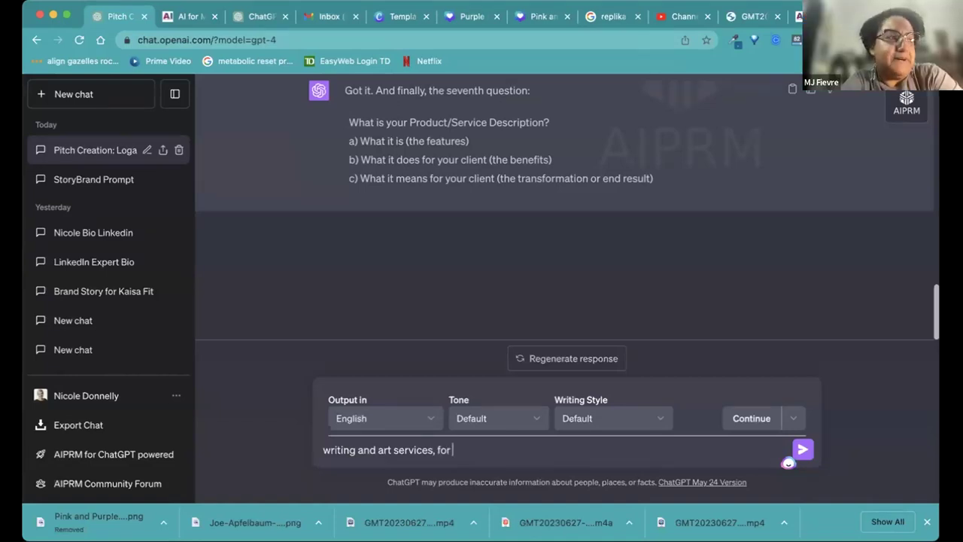
text(boo)
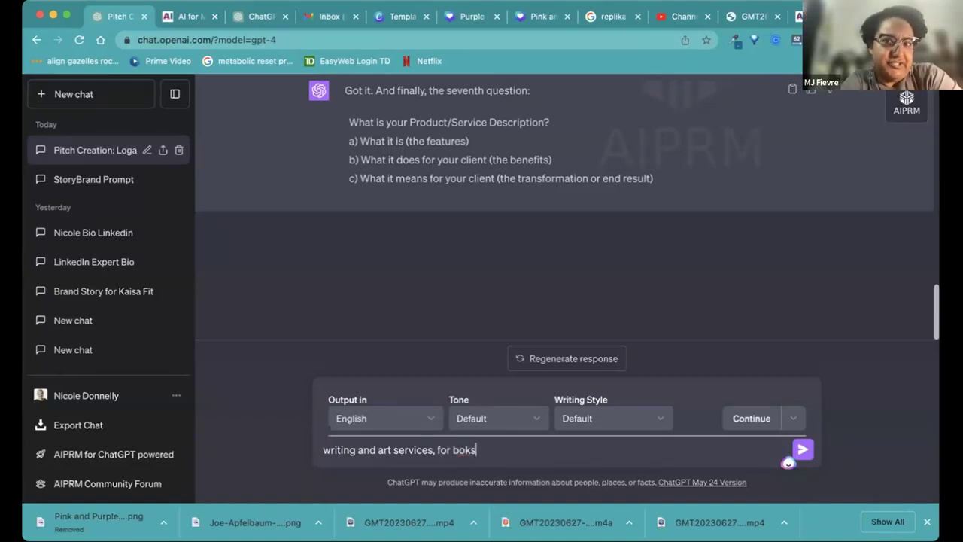
text(k and pr)
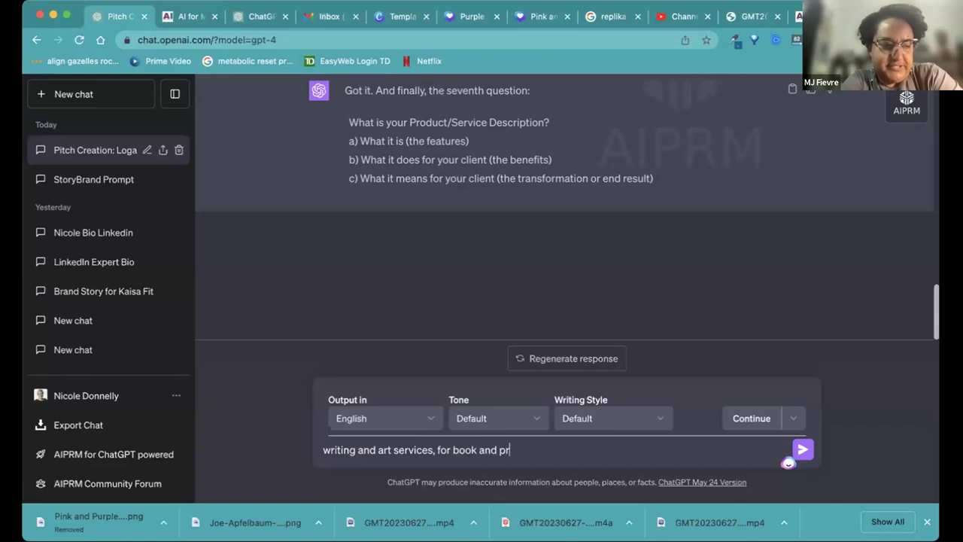
text(ojects, tr)
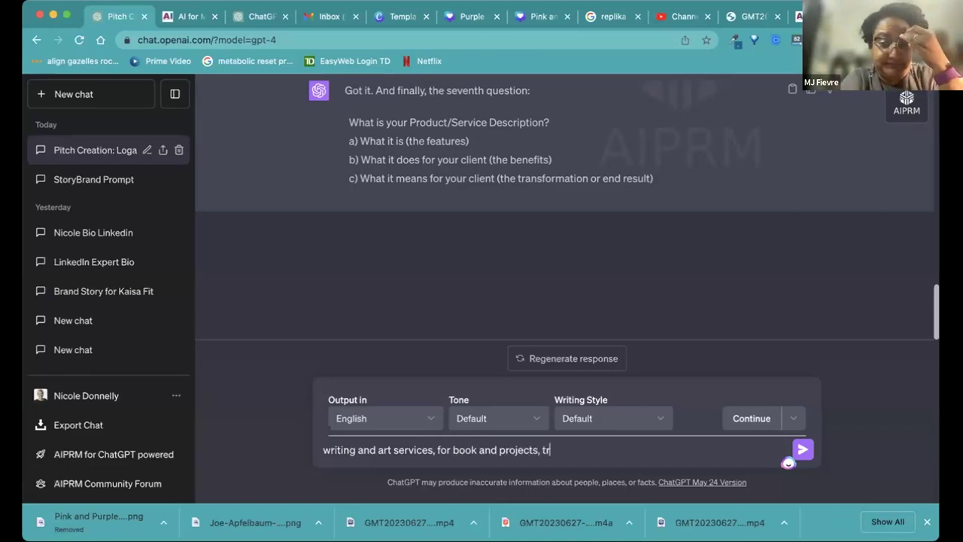
text(anslation,)
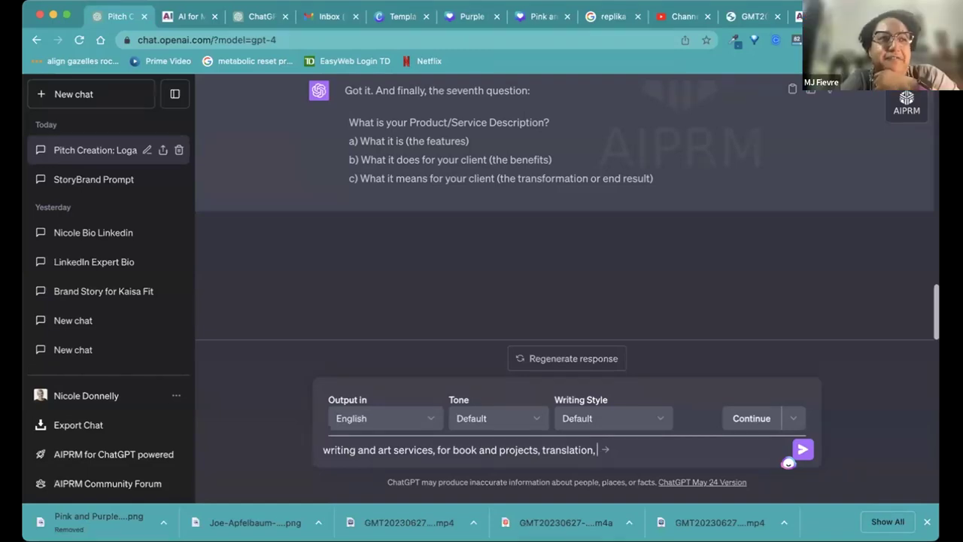
text(get all )
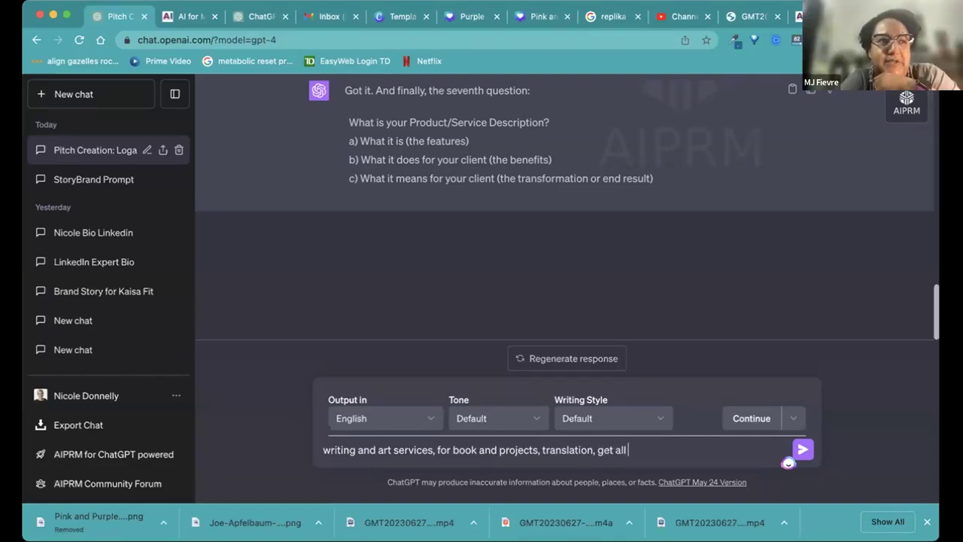
text(done in one pla)
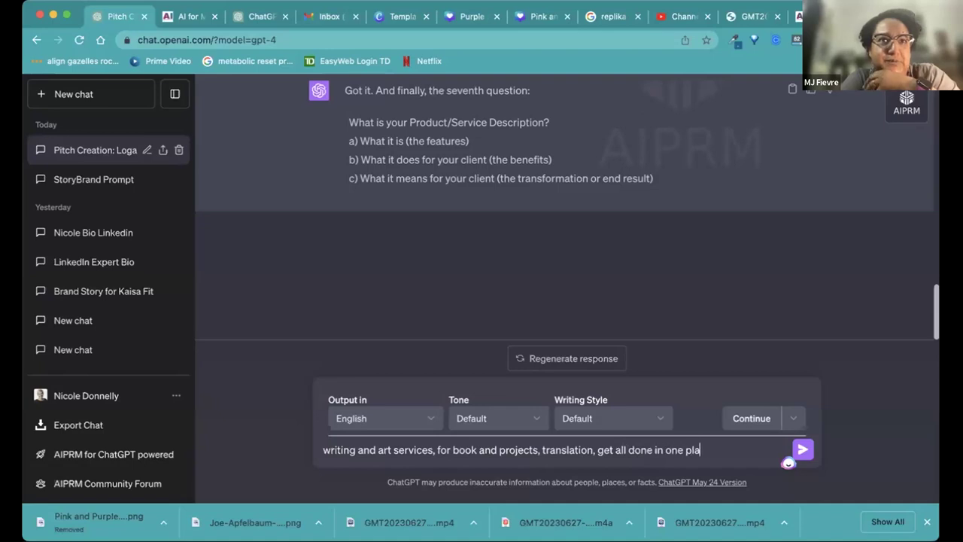
text(ce, they feel )
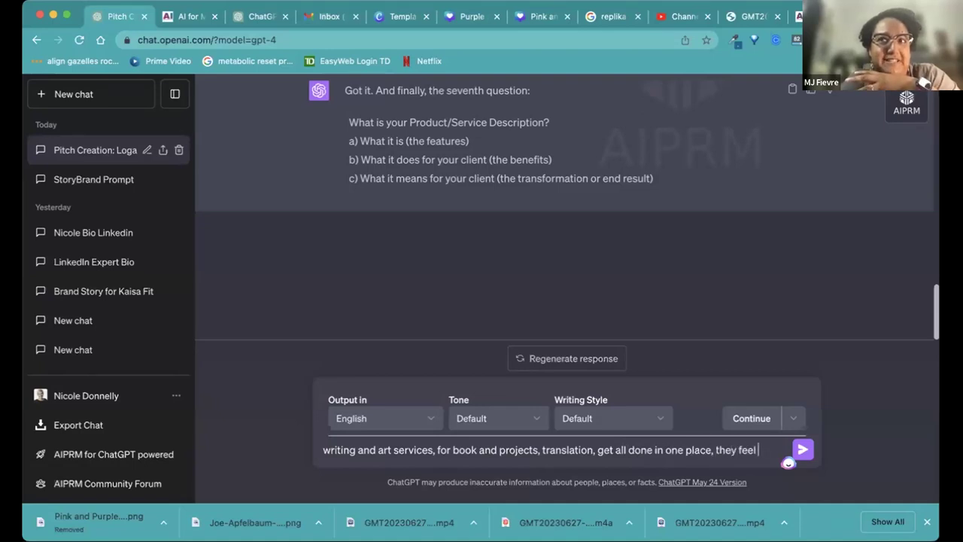
text(like they have a )
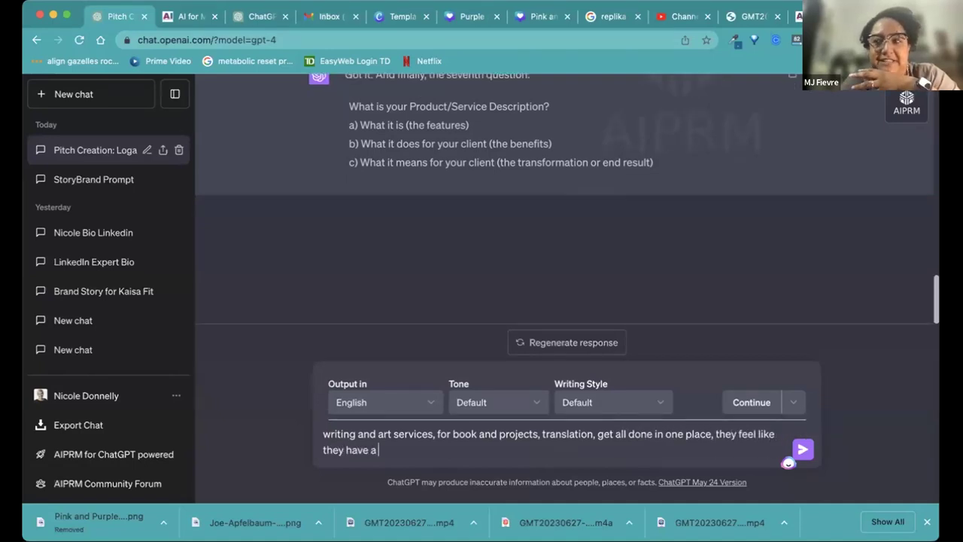
text(voice,)
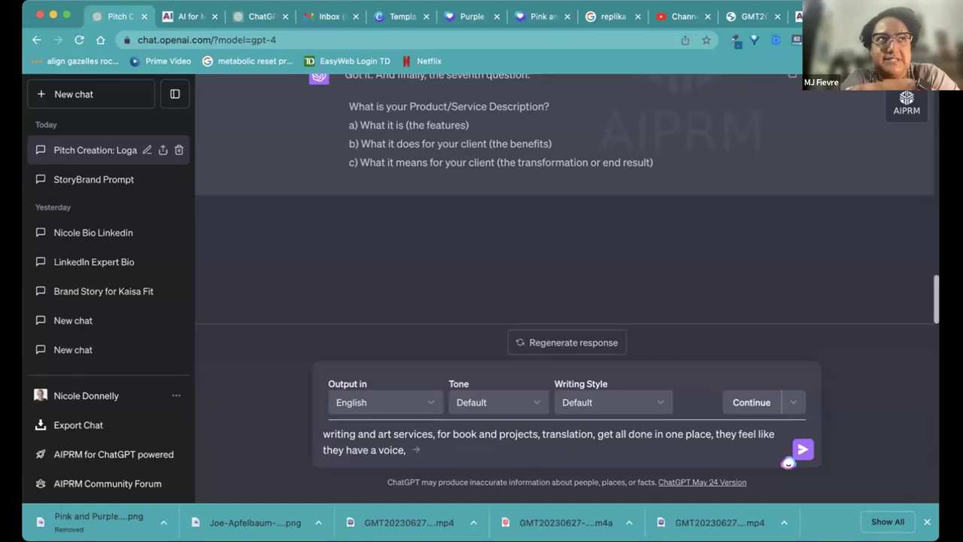
text(they )
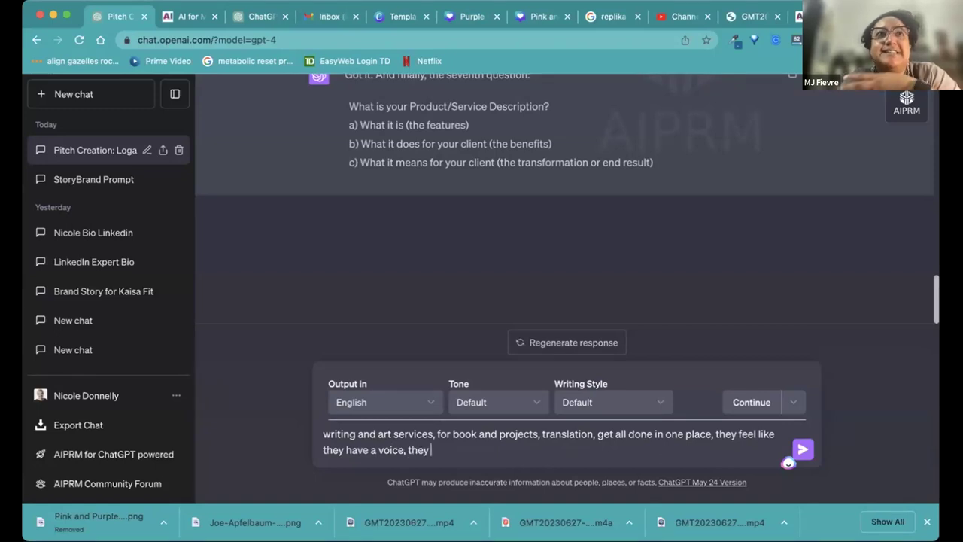
text(feel seen and )
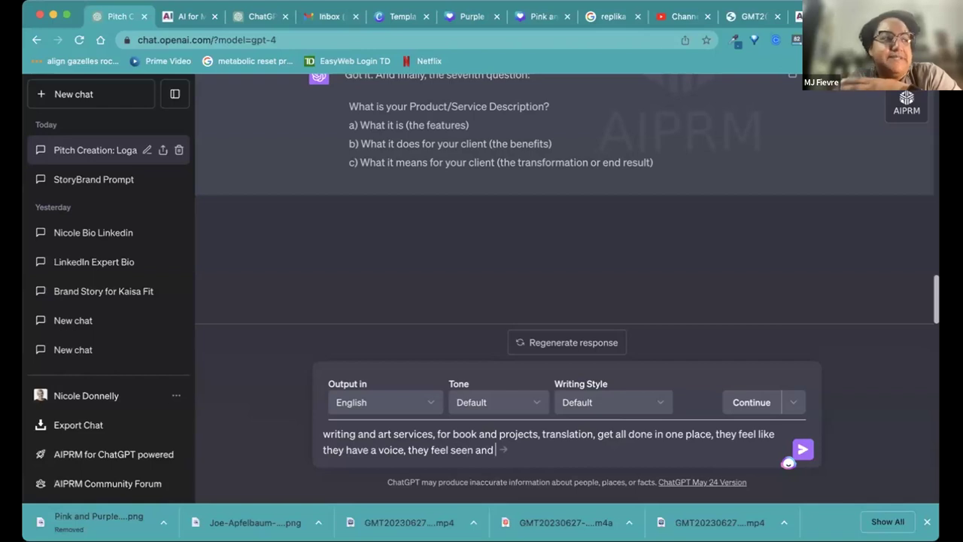
text(able to take thei)
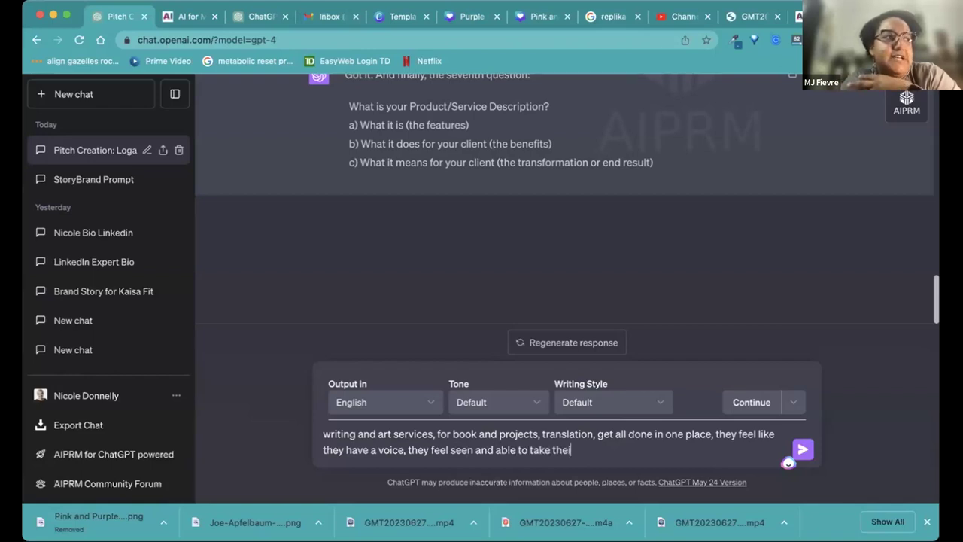
text(r proje)
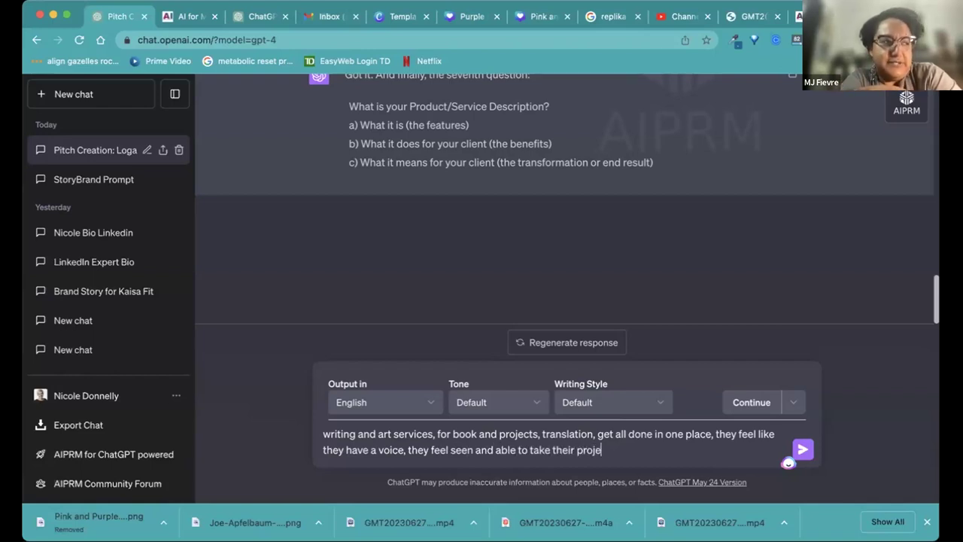
text(cts and business )
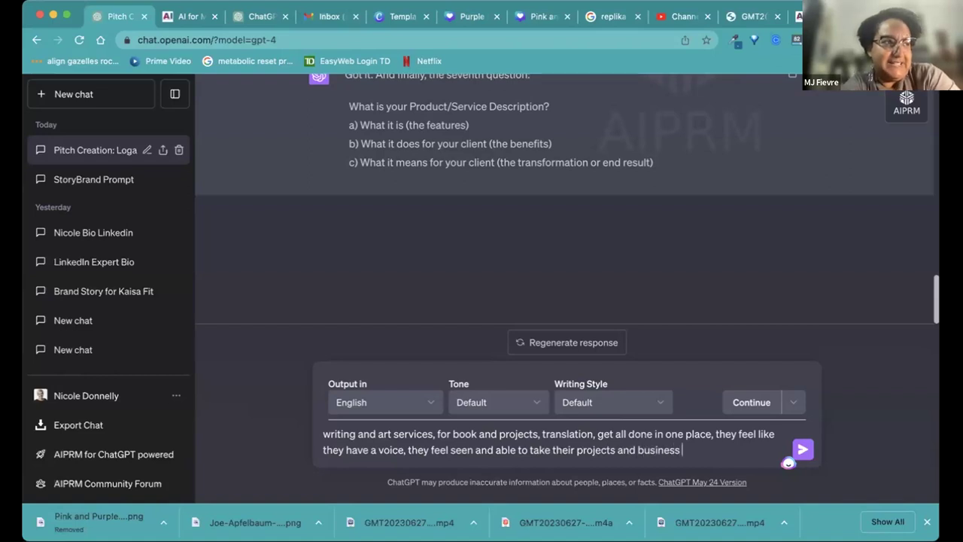
text(to the next level)
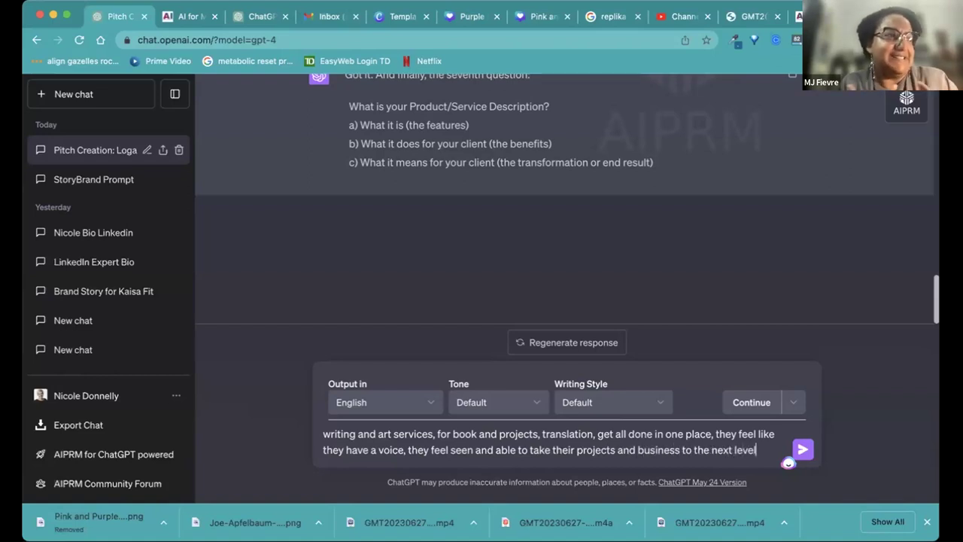
text(, they are)
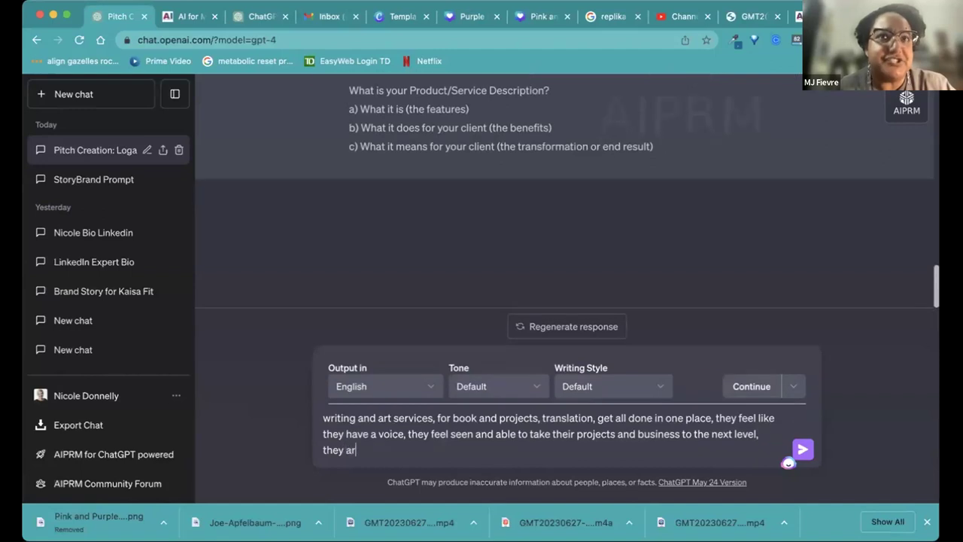
key(BackSpace)
key(BackSpace)
key(BackSpace)
text(fee)
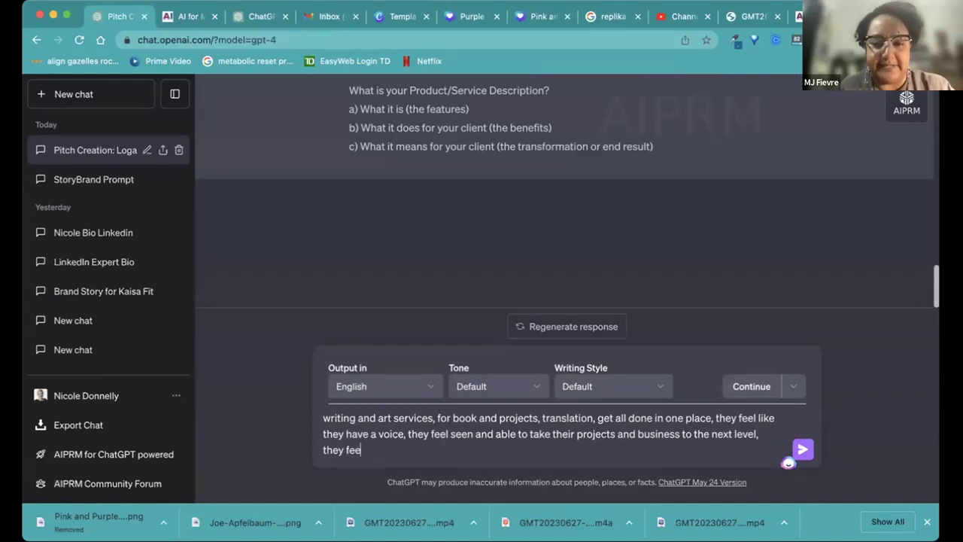
text(l acomplishe)
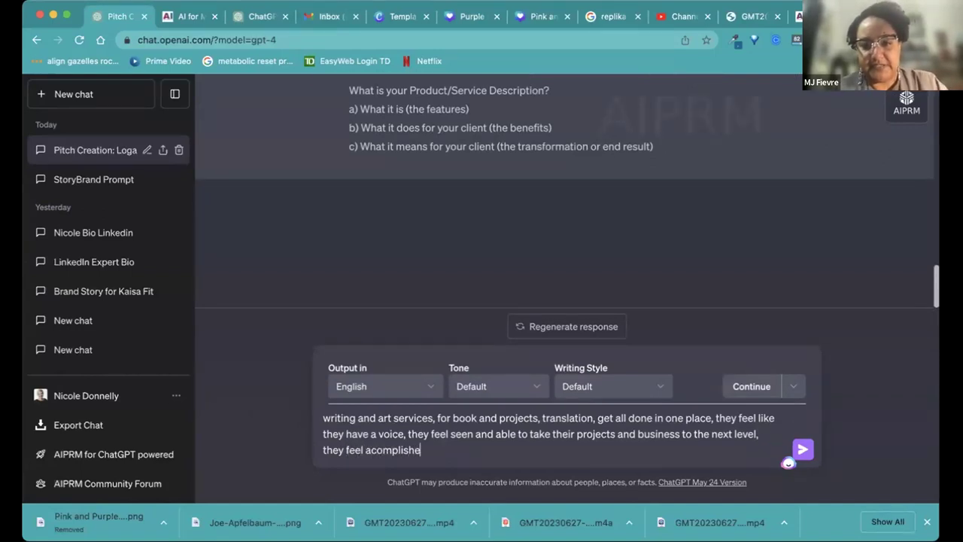
text(d and prou)
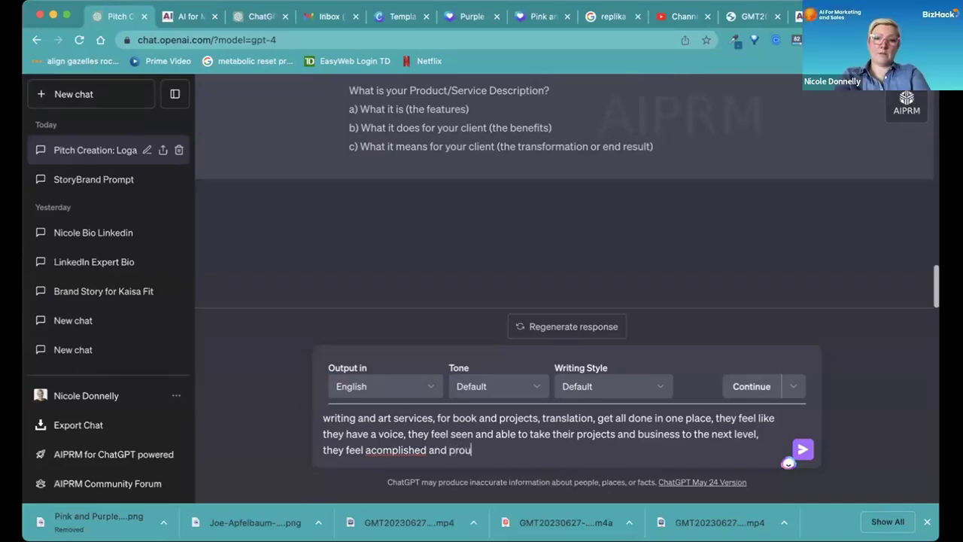
text(d of the work)
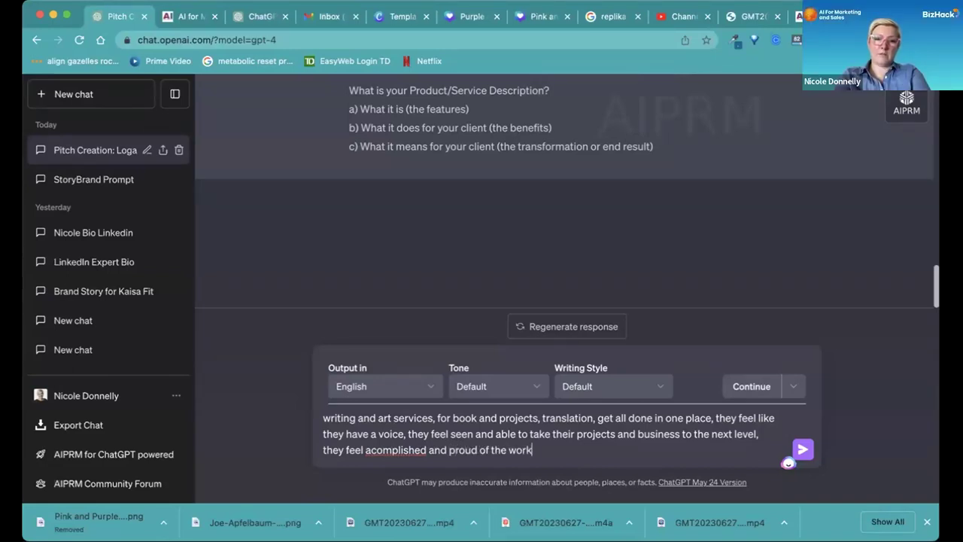
key(Return)
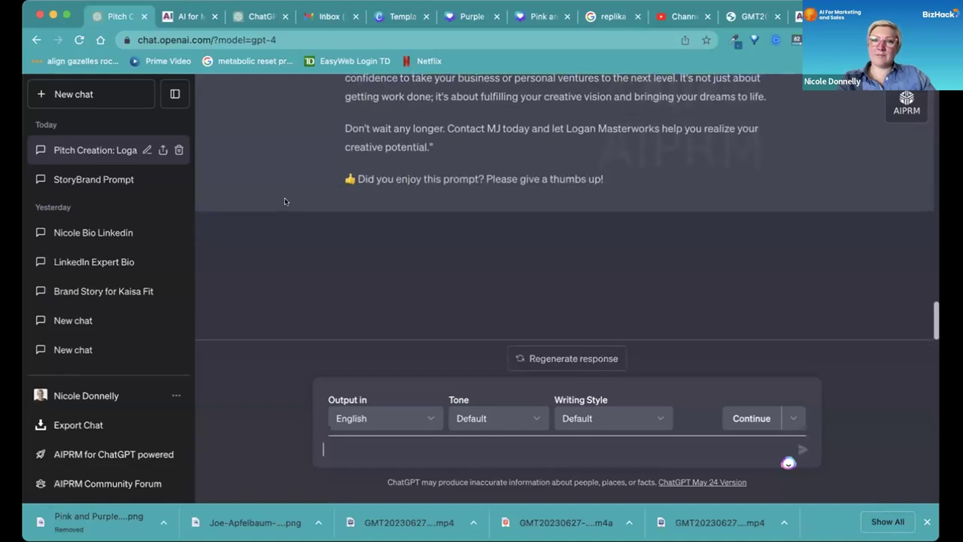
Scroll up to review the finished Logan Masterworks pitch
scroll(284, 201, up, 3)
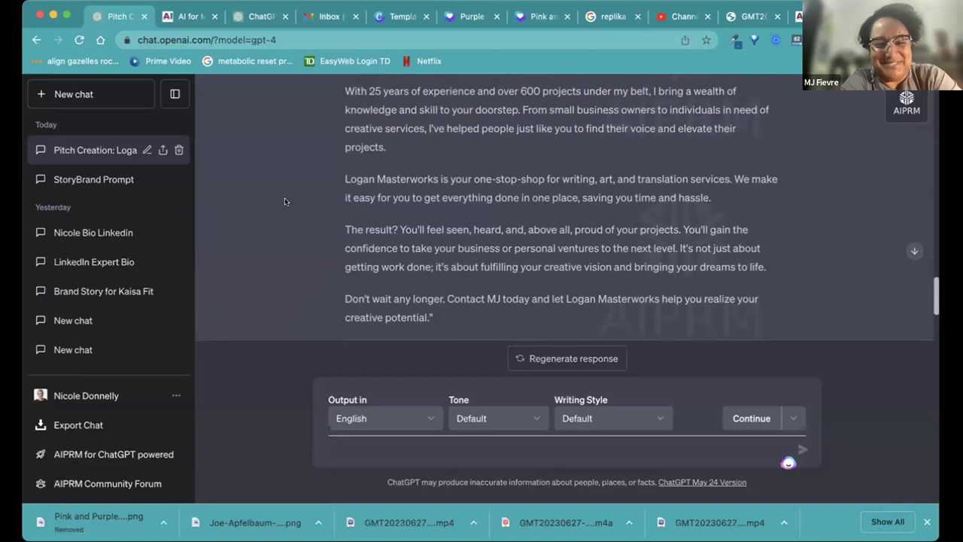
Copy the share link for the 'Pitch Creation: Logan Masterworks' chat
scroll(285, 201, up, 2)
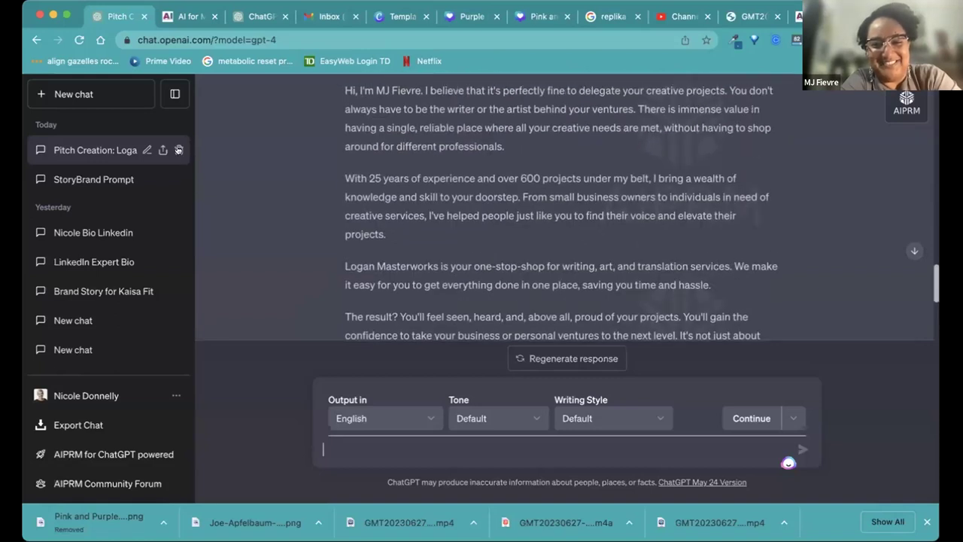
click(161, 150)
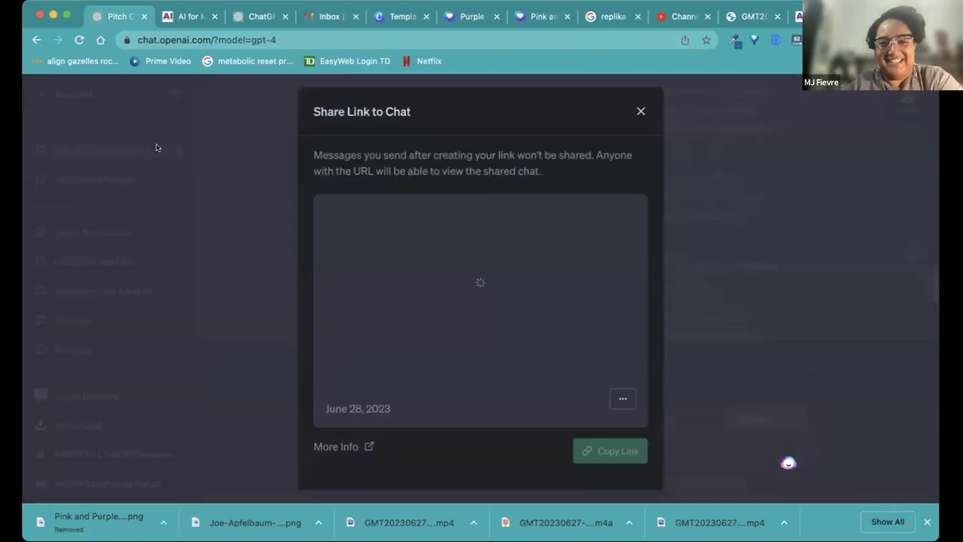
click(611, 452)
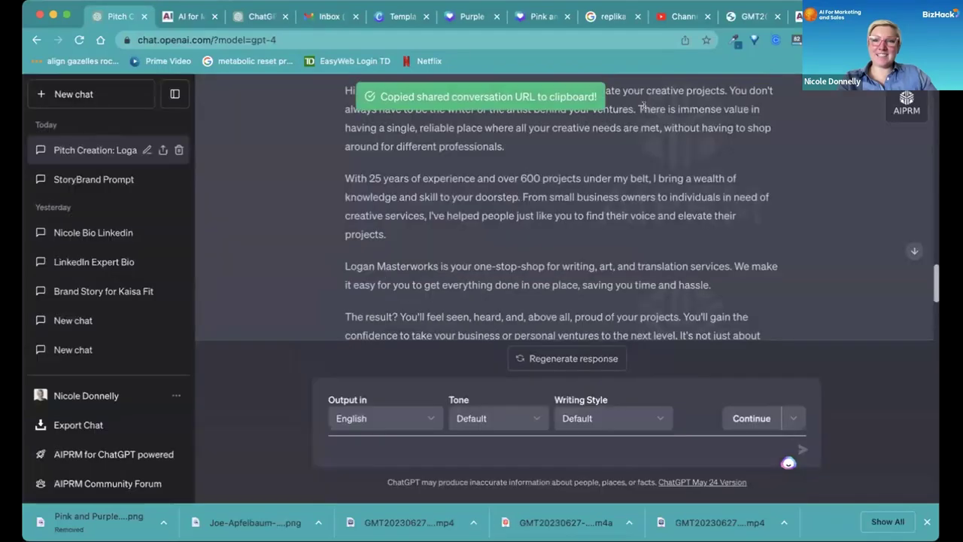
scroll(547, 256, up, 4)
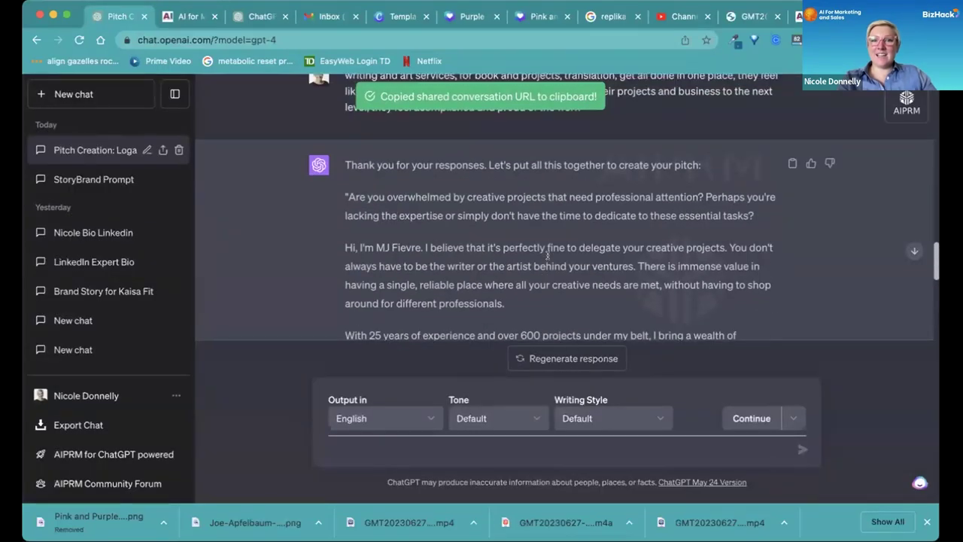
scroll(547, 256, down, 3)
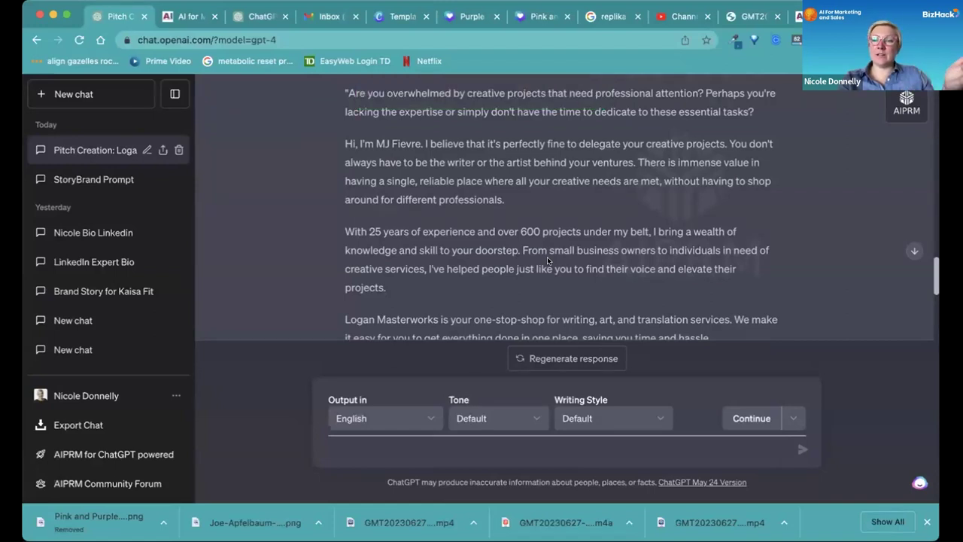
click(534, 416)
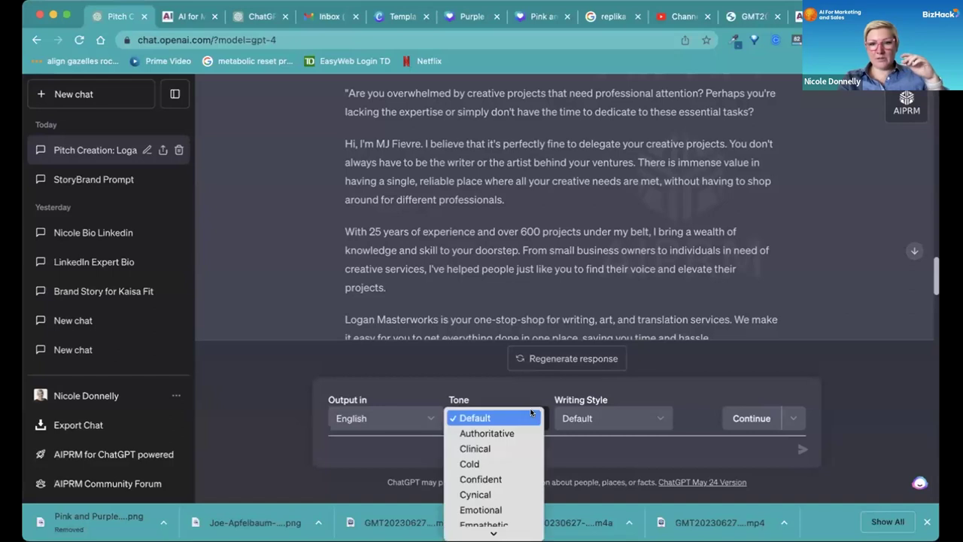
scroll(506, 488, down, 3)
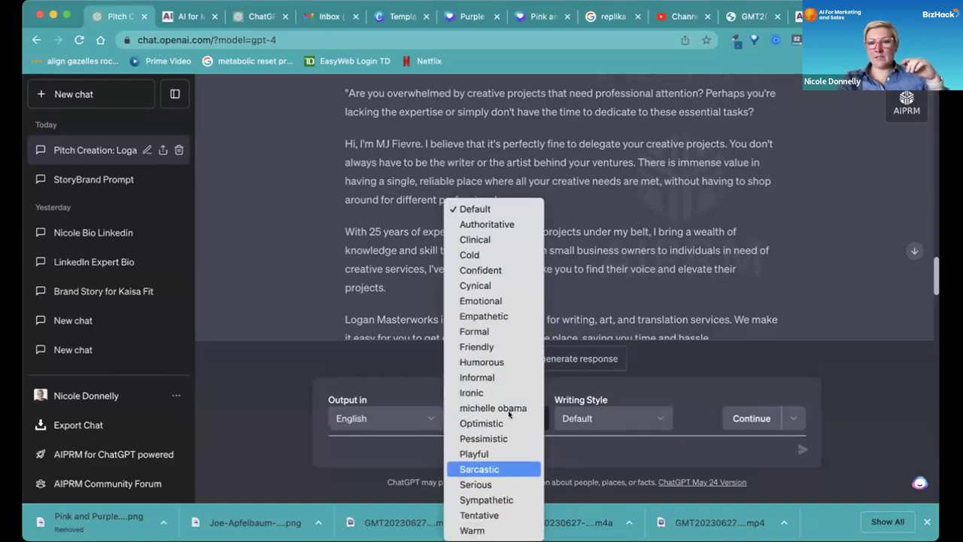
click(620, 443)
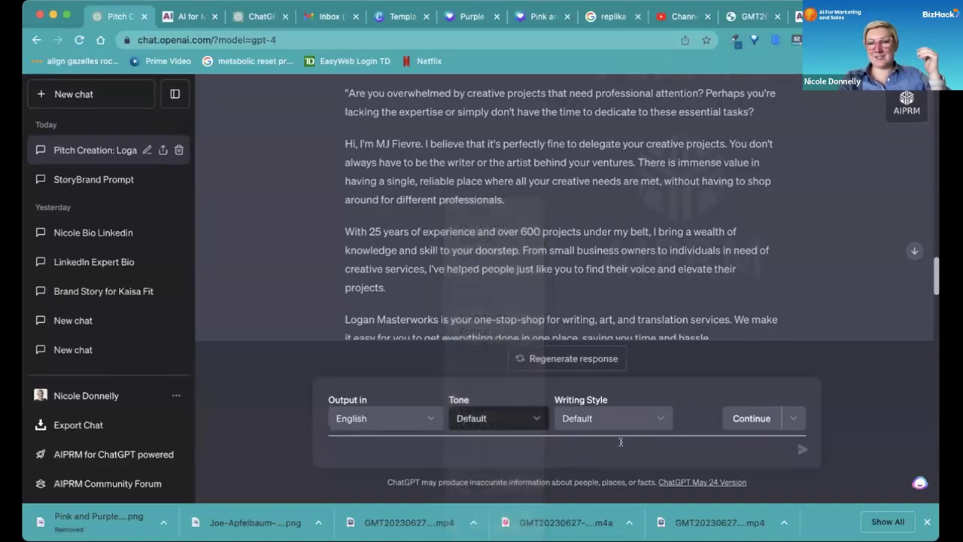
click(615, 419)
scroll(630, 463, down, 3)
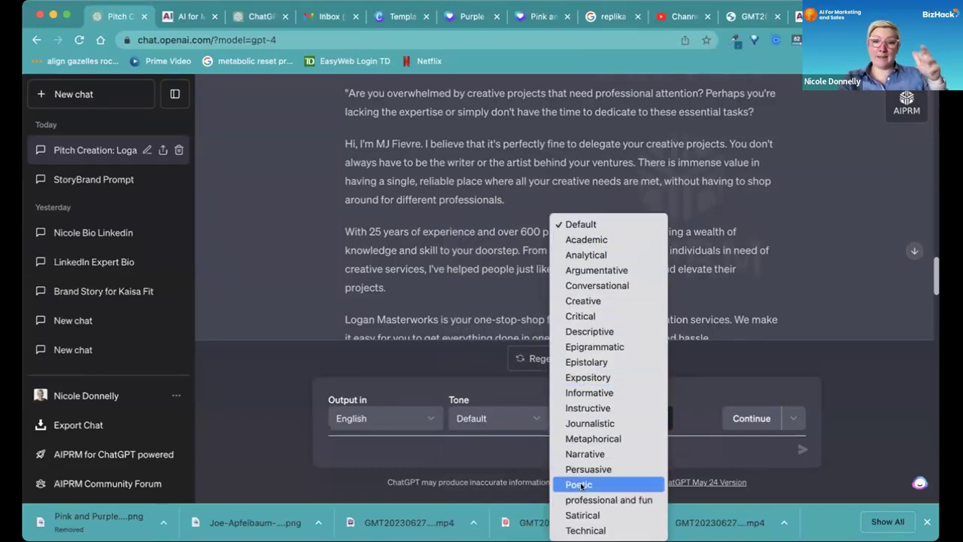
click(498, 448)
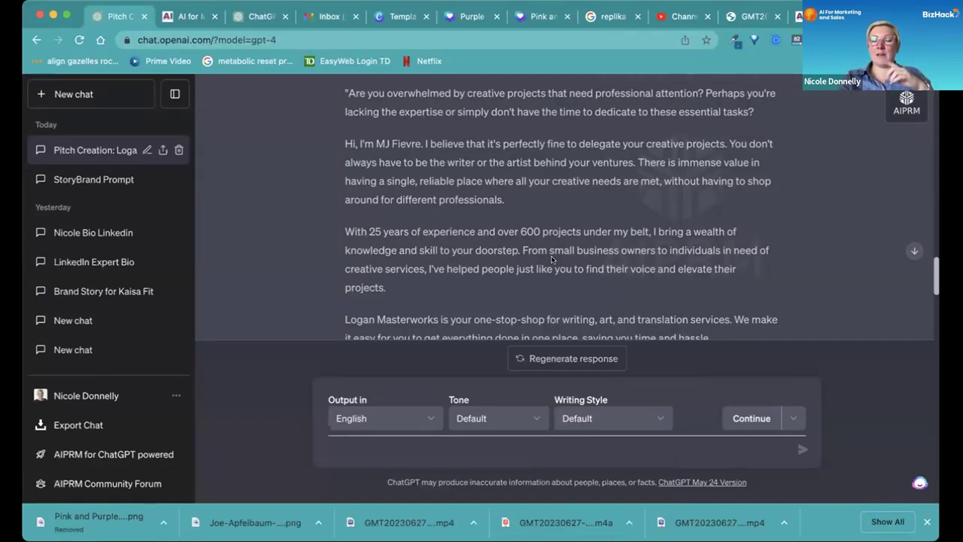
Review the 7 Question Perfect Pitch chat, copy its share link again, and close the Share Link to Chat dialog
scroll(551, 259, down, 4)
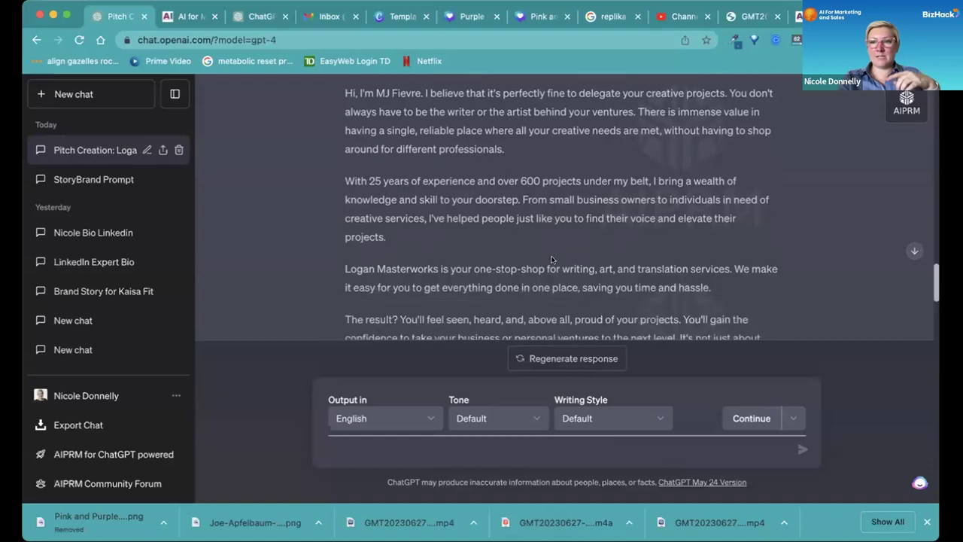
scroll(539, 223, down, 3)
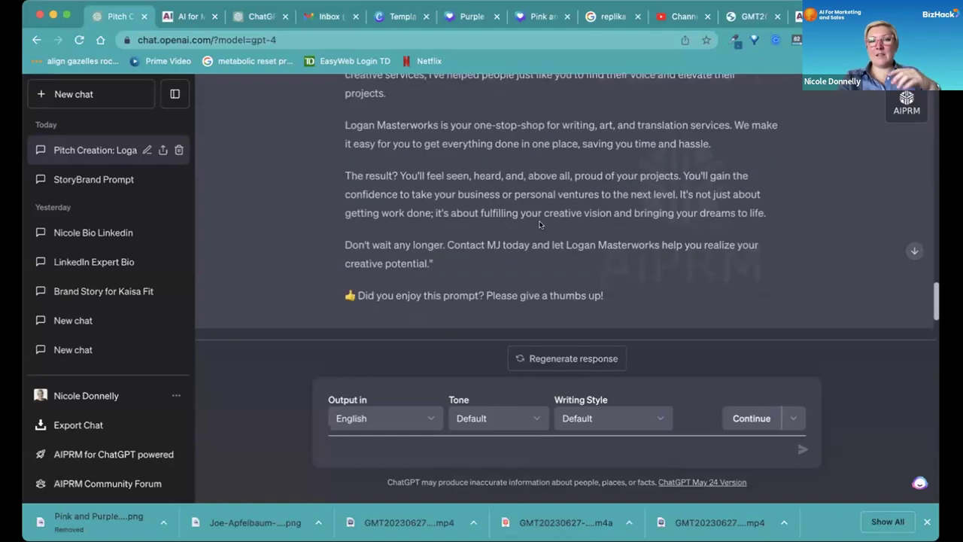
scroll(539, 223, up, 6)
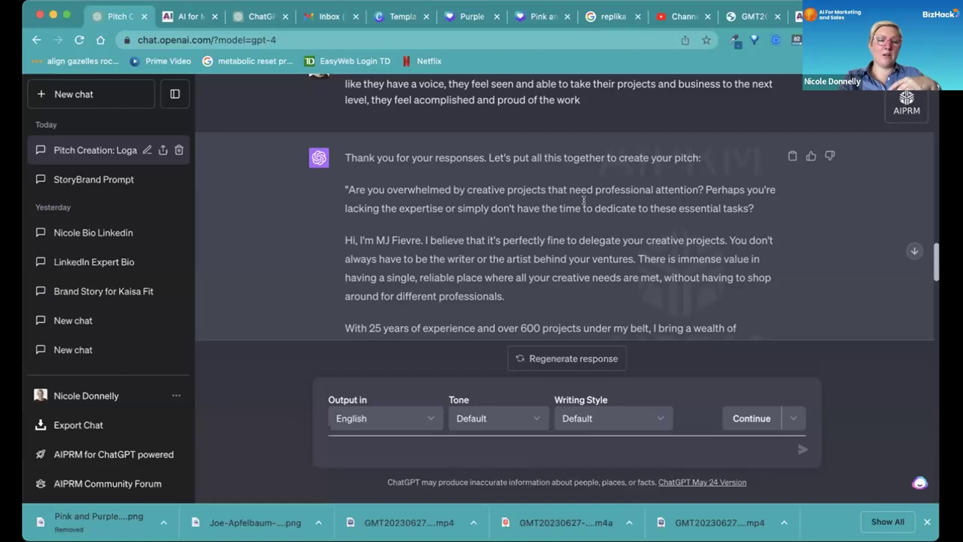
click(161, 150)
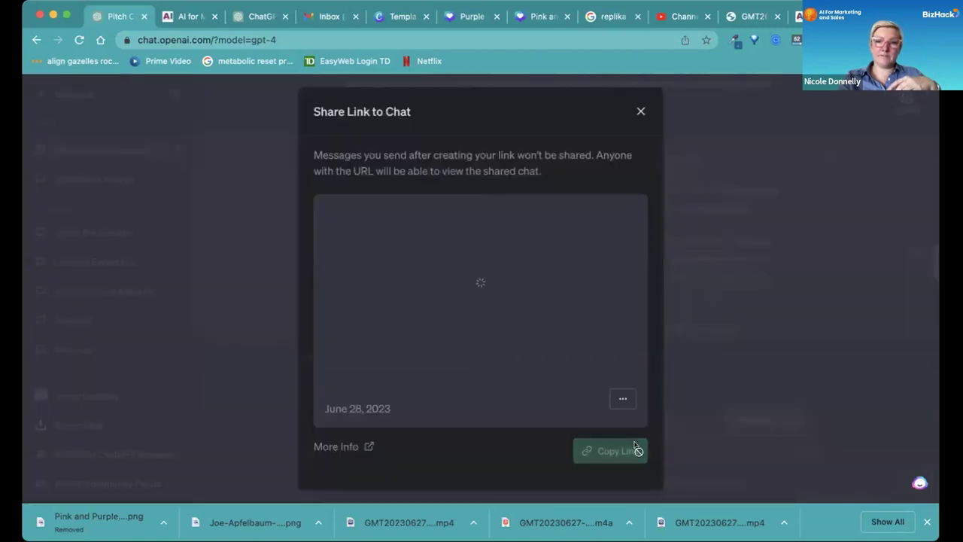
click(606, 453)
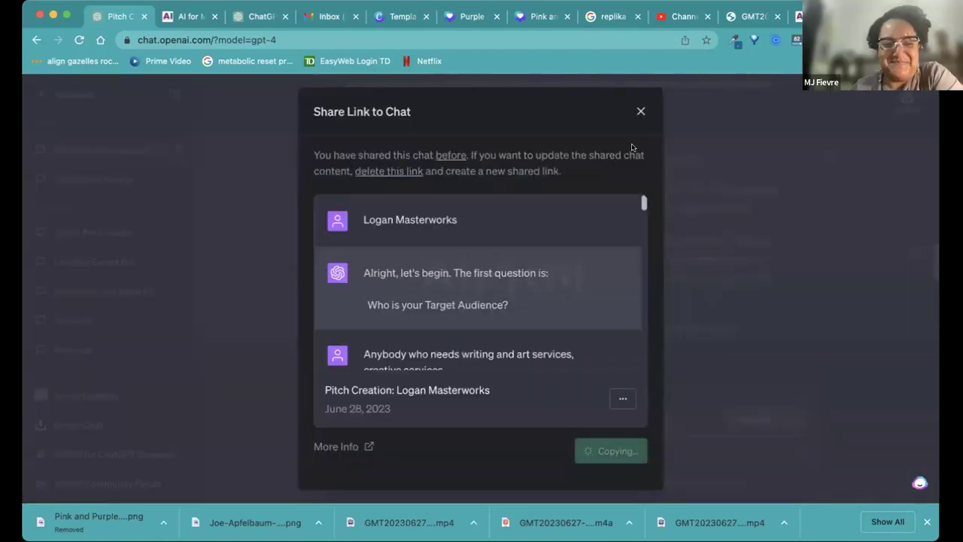
click(640, 110)
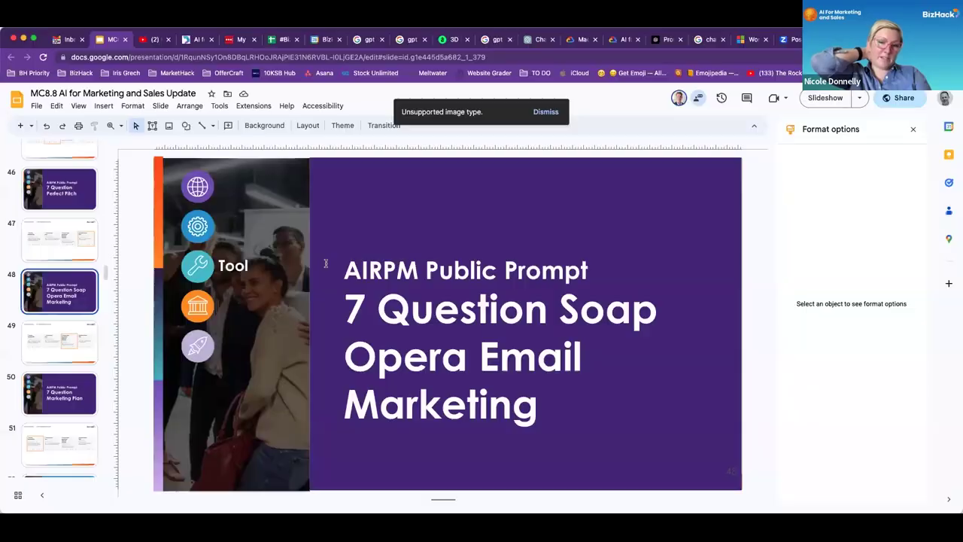
Present the deck full-screen from slide 48, 7 Question Soap Opera Email Marketing
click(825, 98)
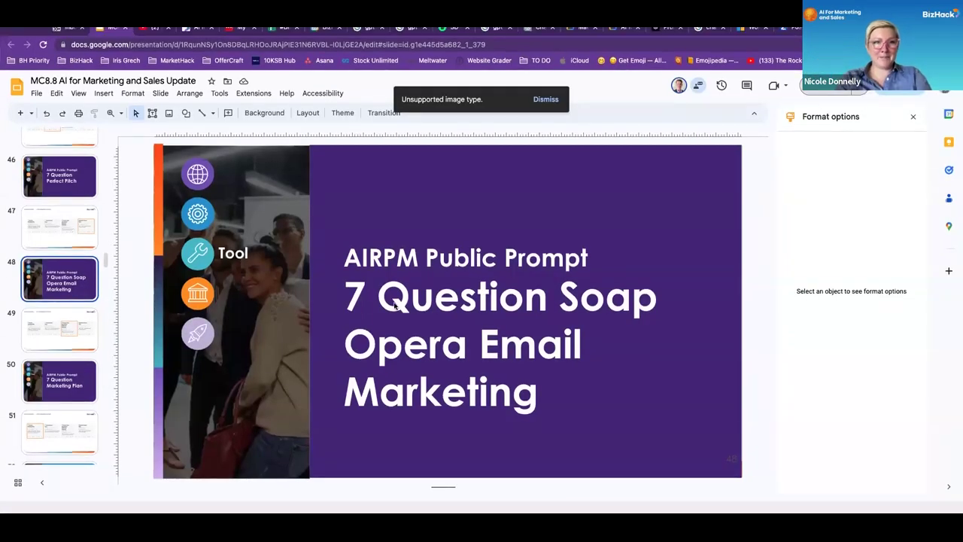